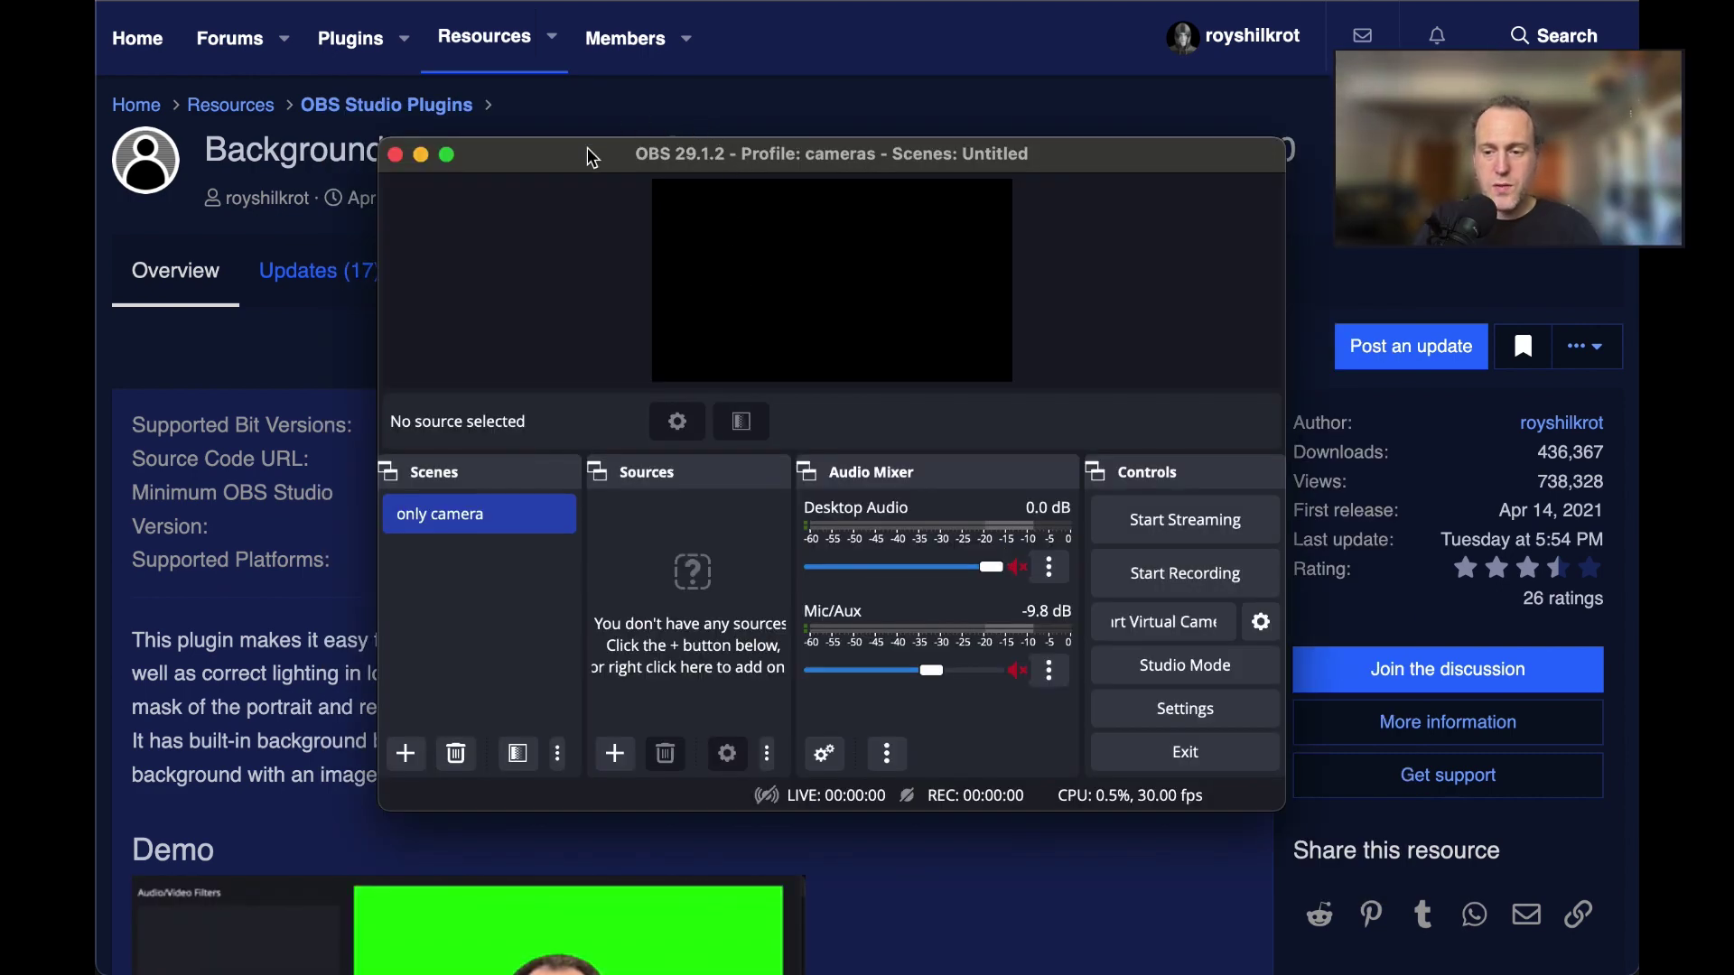
Add a Video Capture Device source using the FaceTime HD Camera
click(615, 753)
click(723, 594)
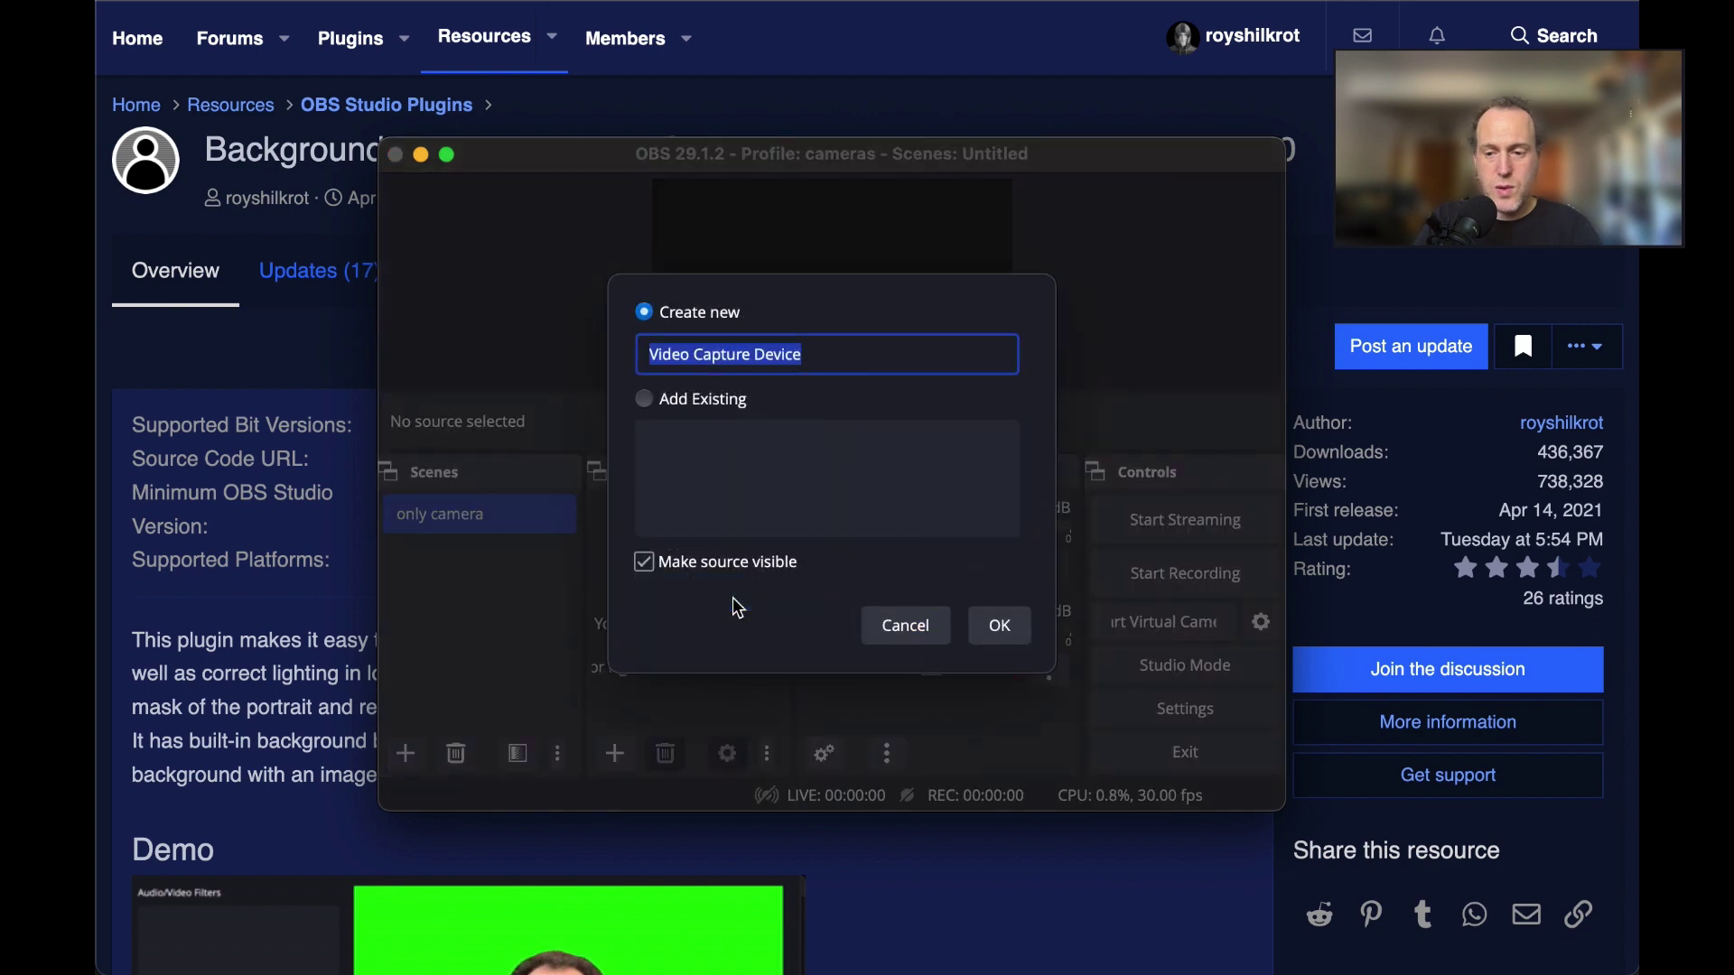
click(998, 624)
click(768, 488)
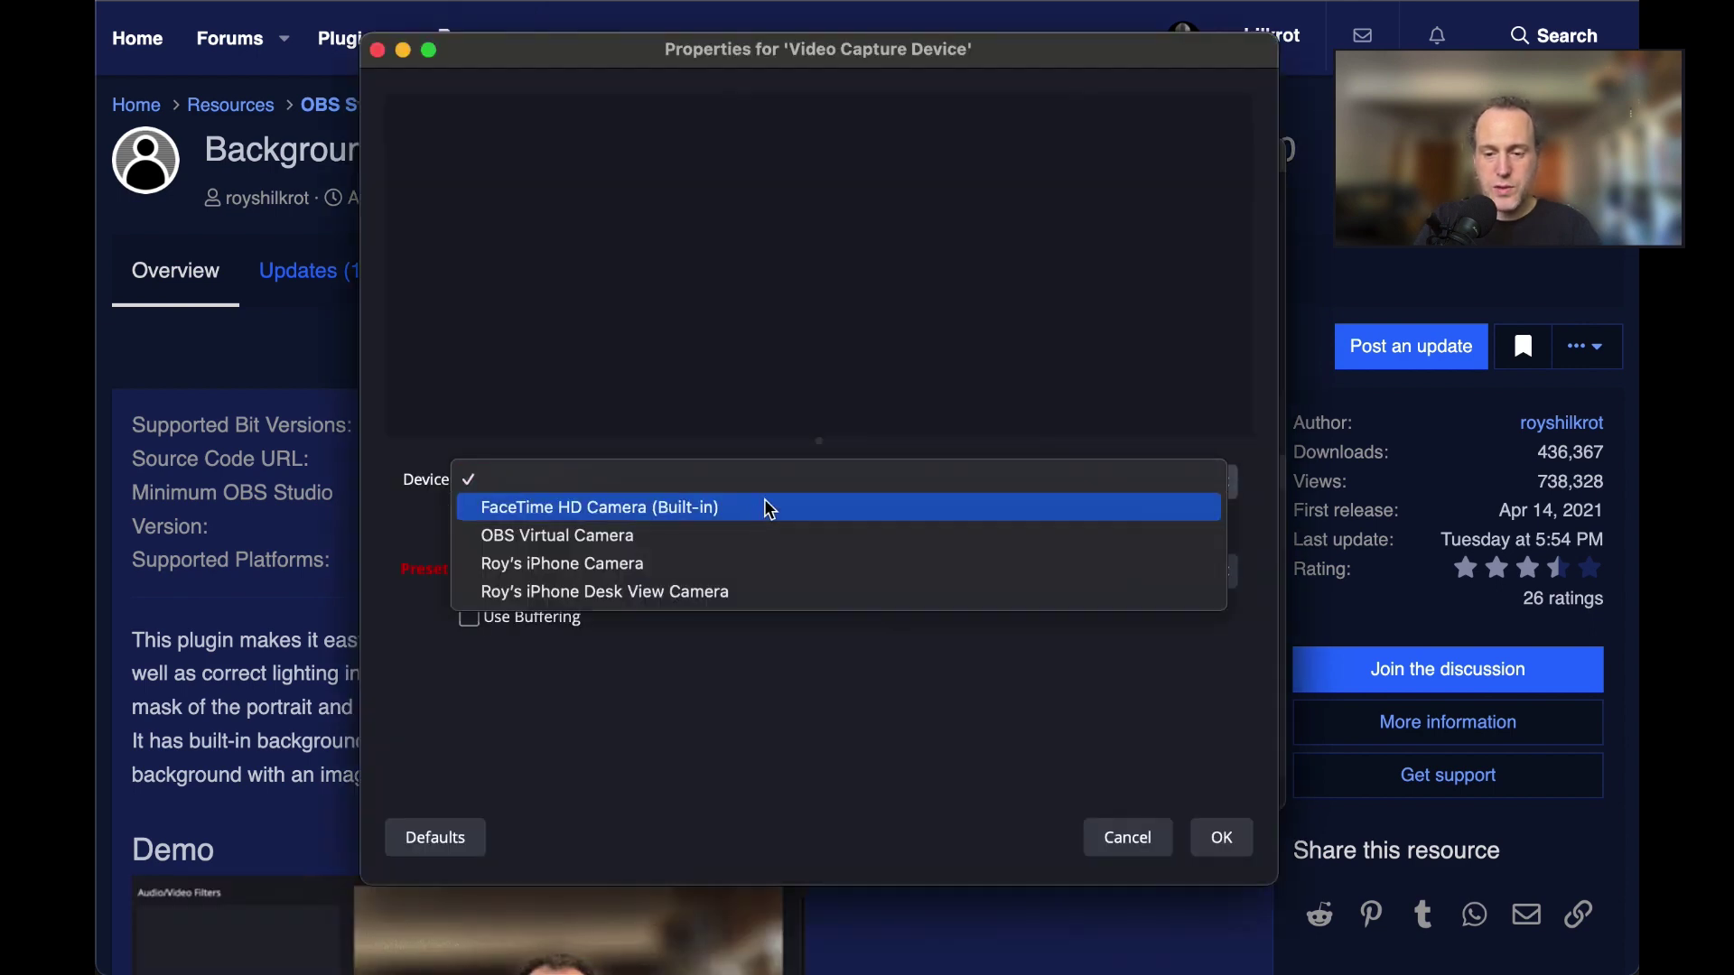
click(758, 507)
click(1236, 847)
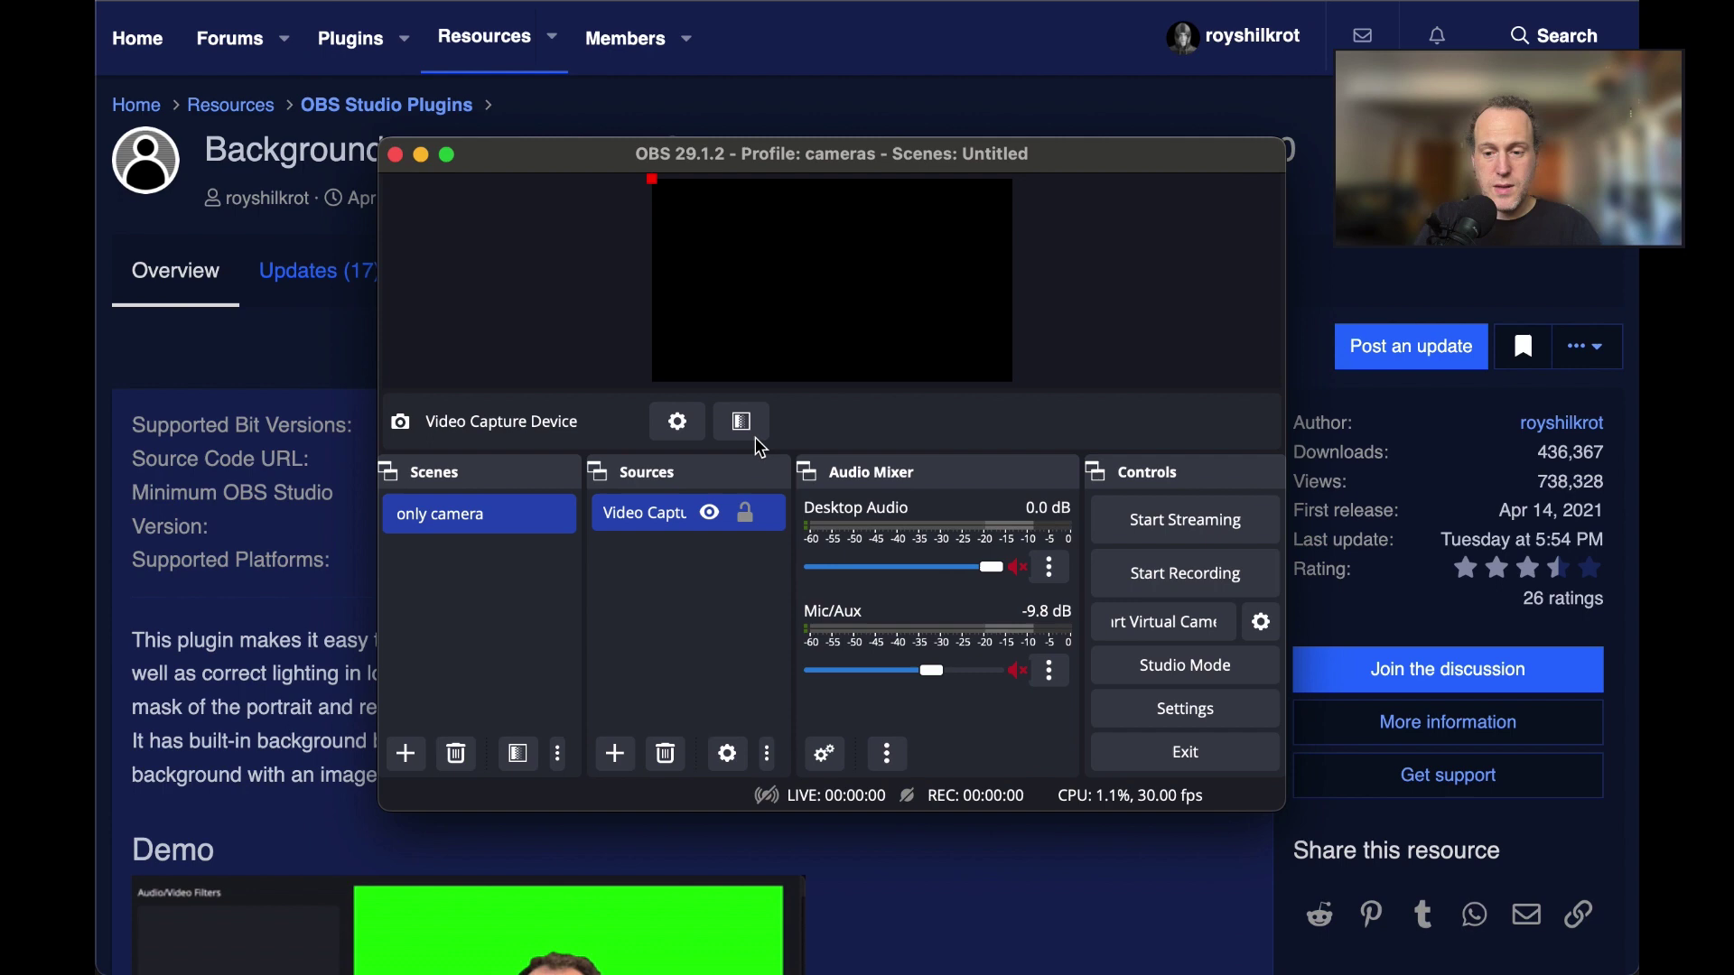
Add a Background Removal effect filter to the camera source
click(750, 432)
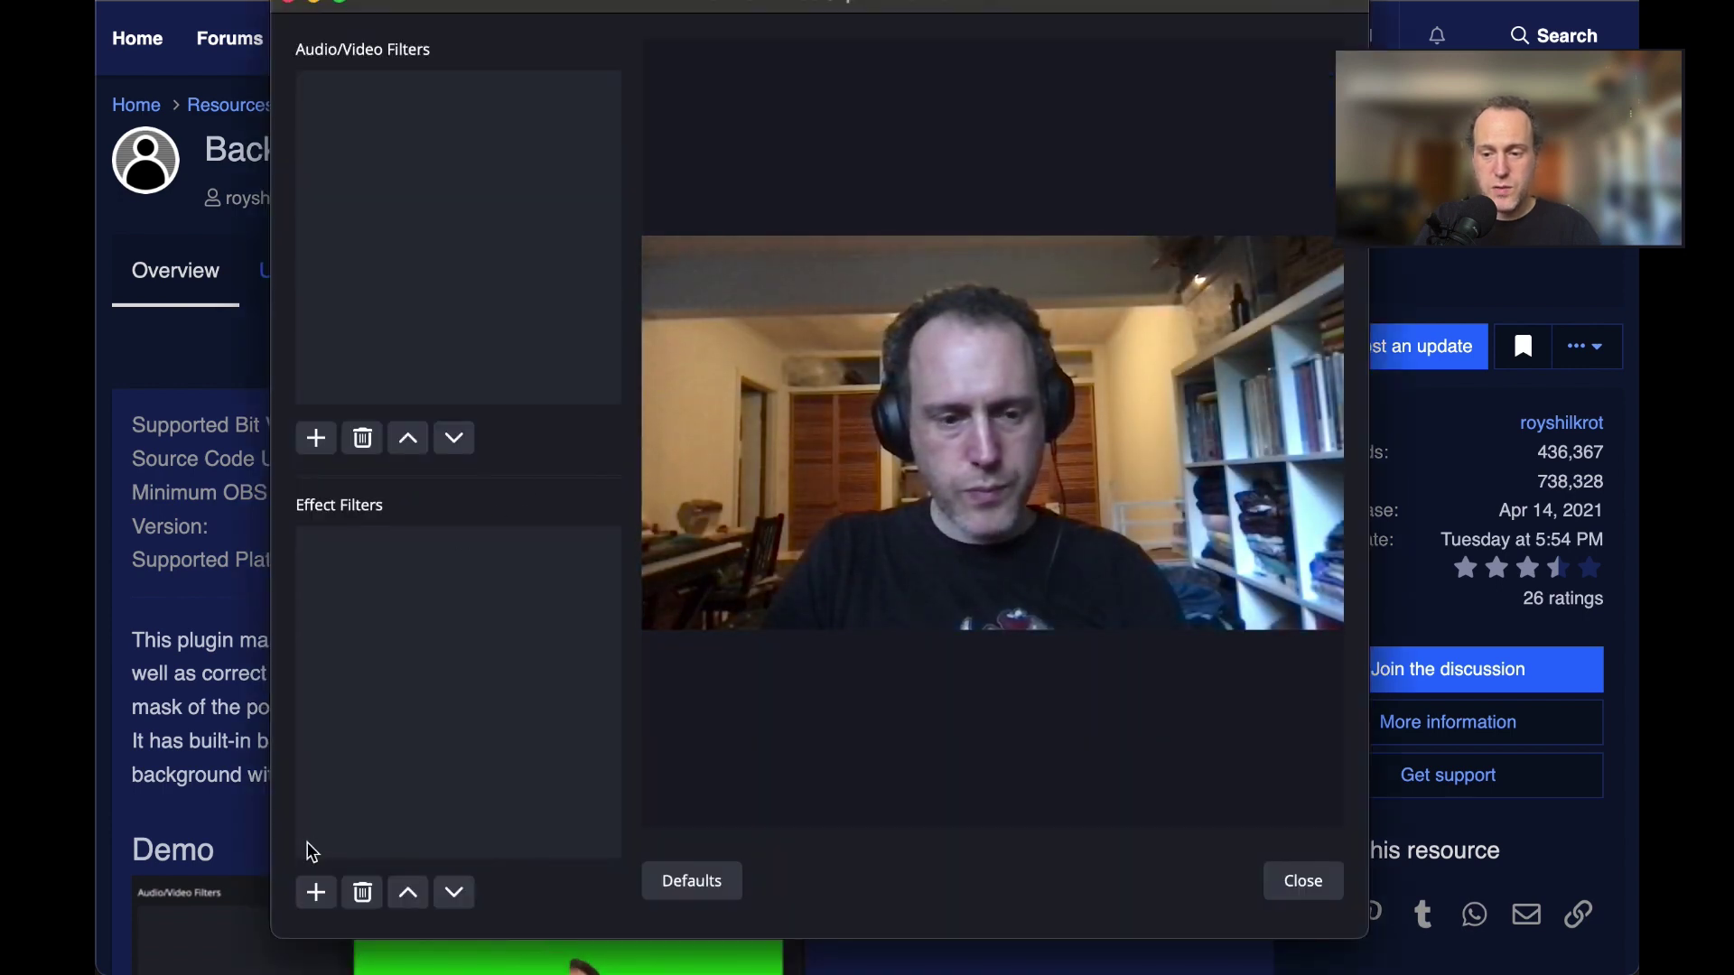
click(316, 896)
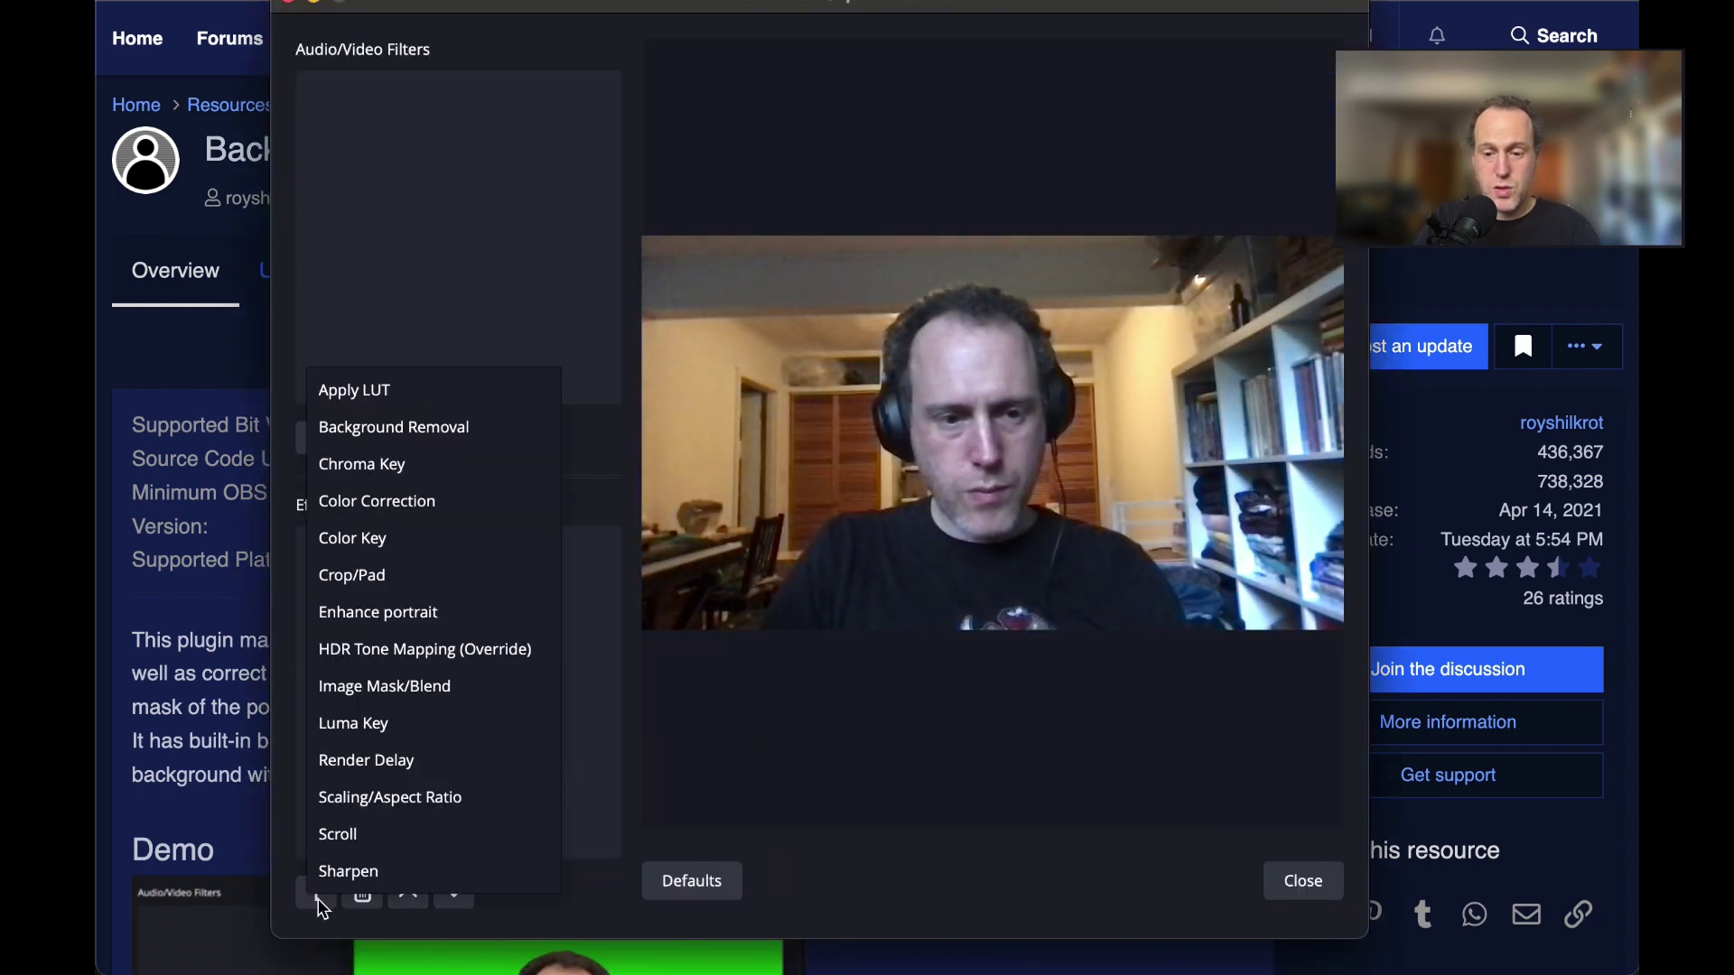
click(451, 437)
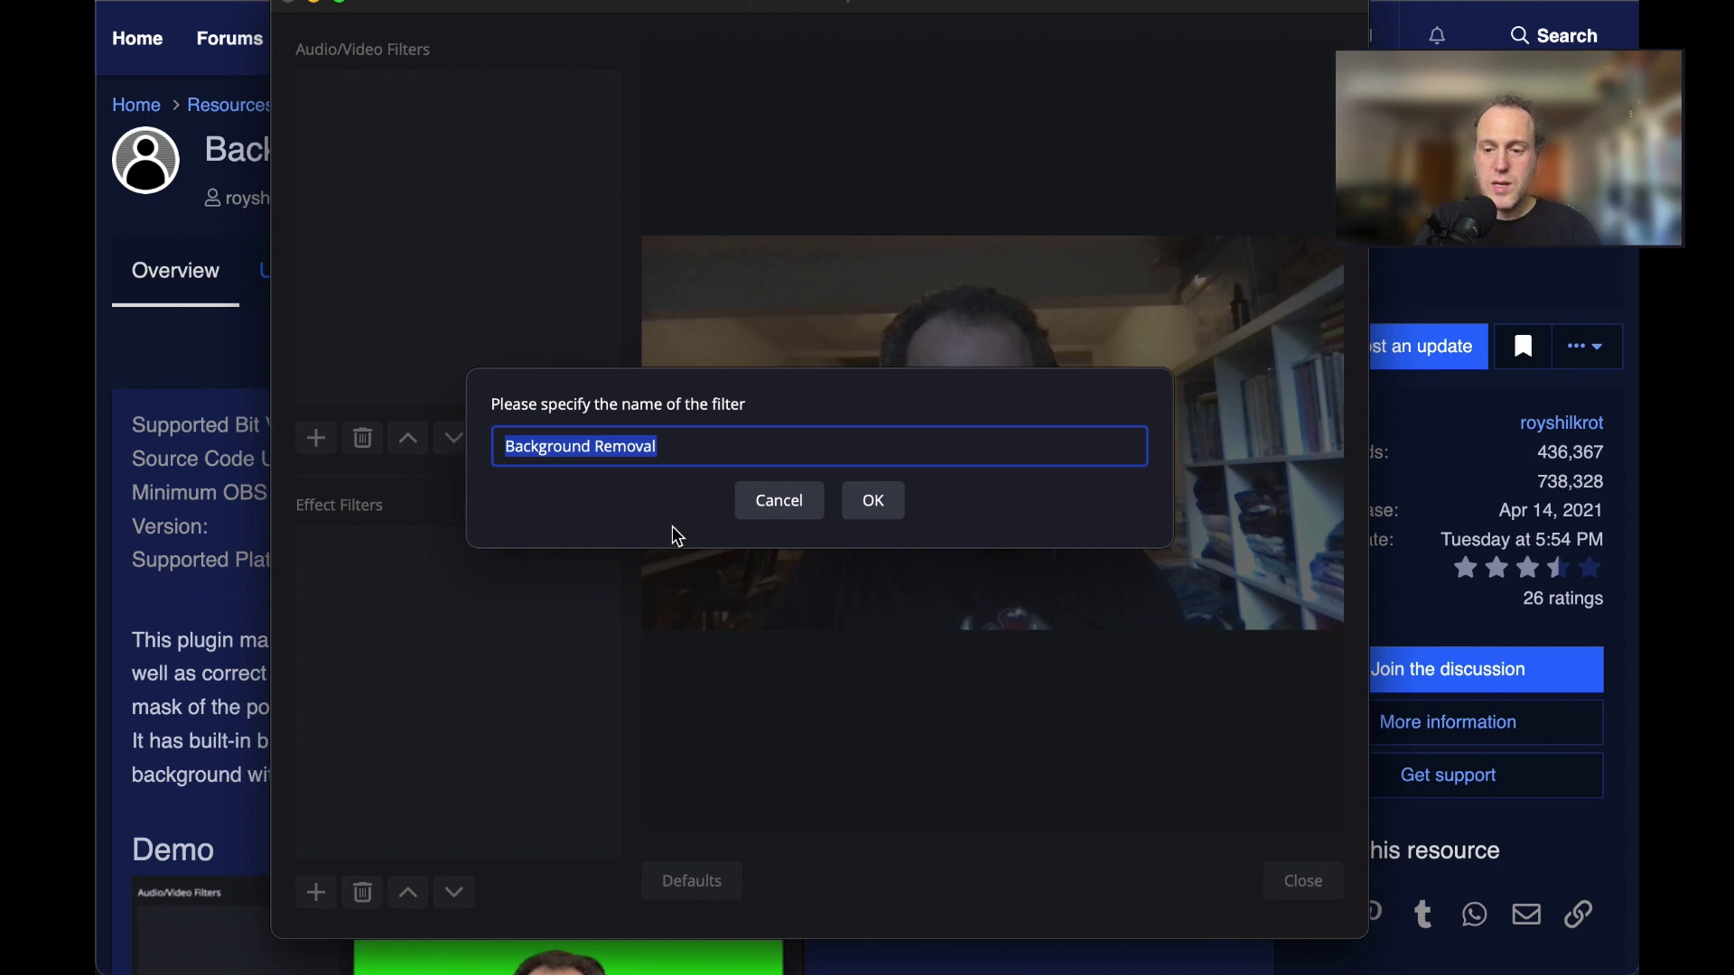
click(775, 501)
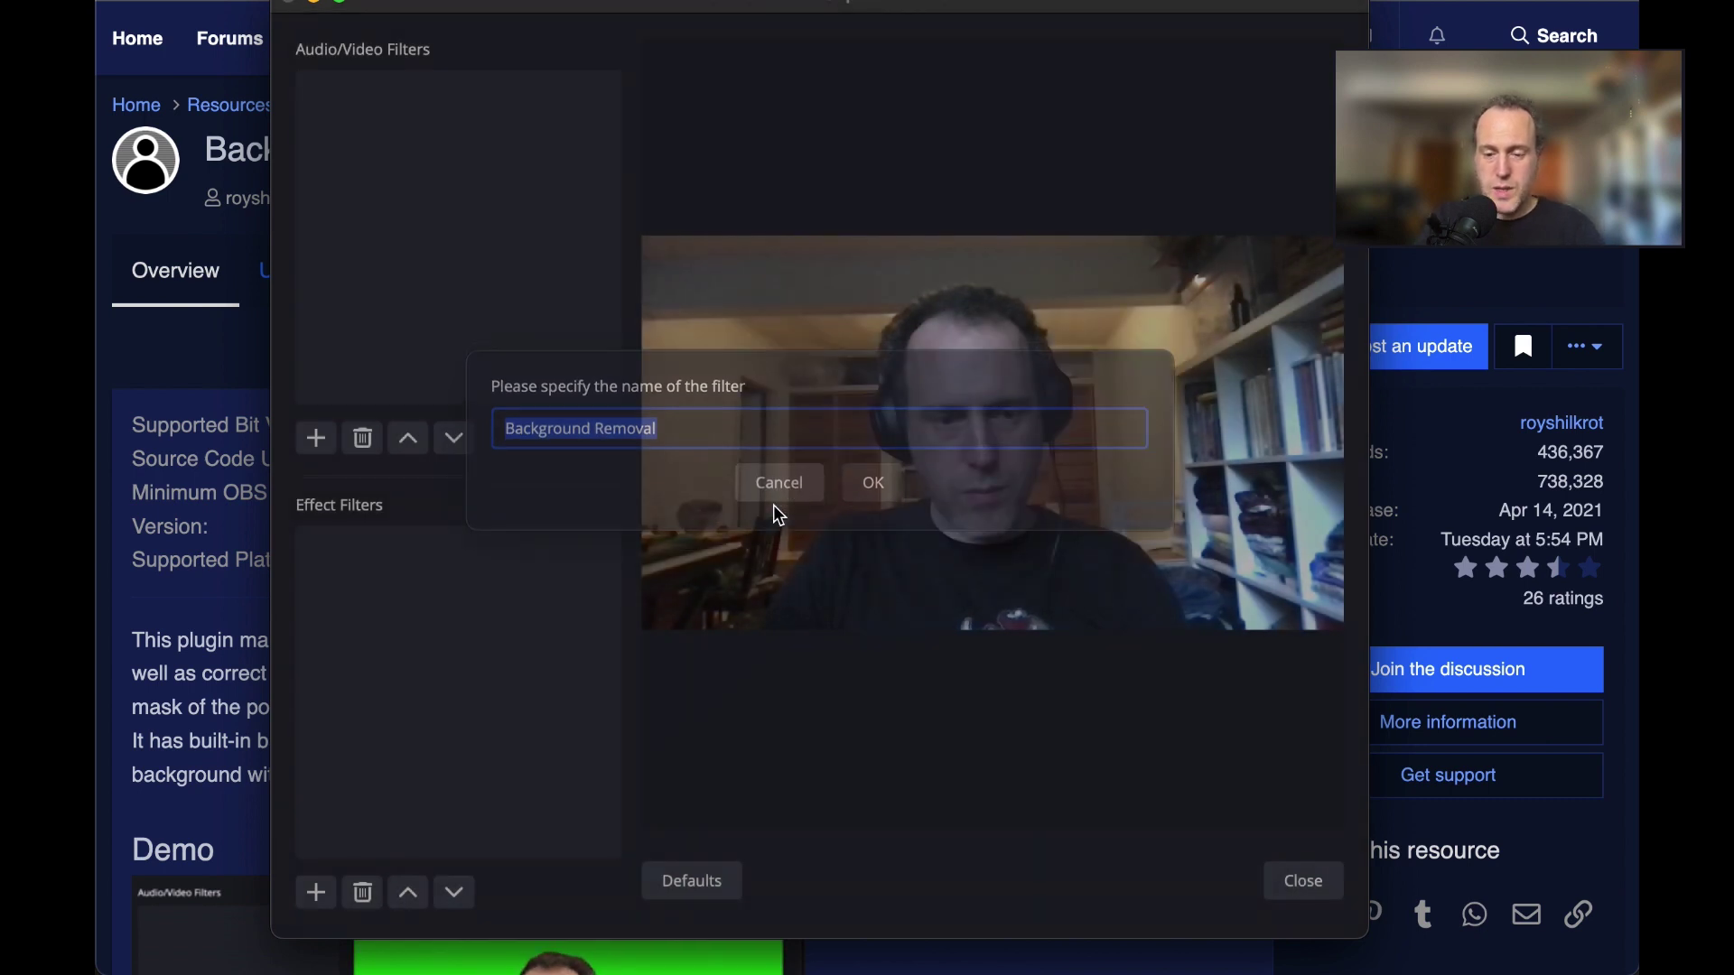
click(316, 439)
click(317, 439)
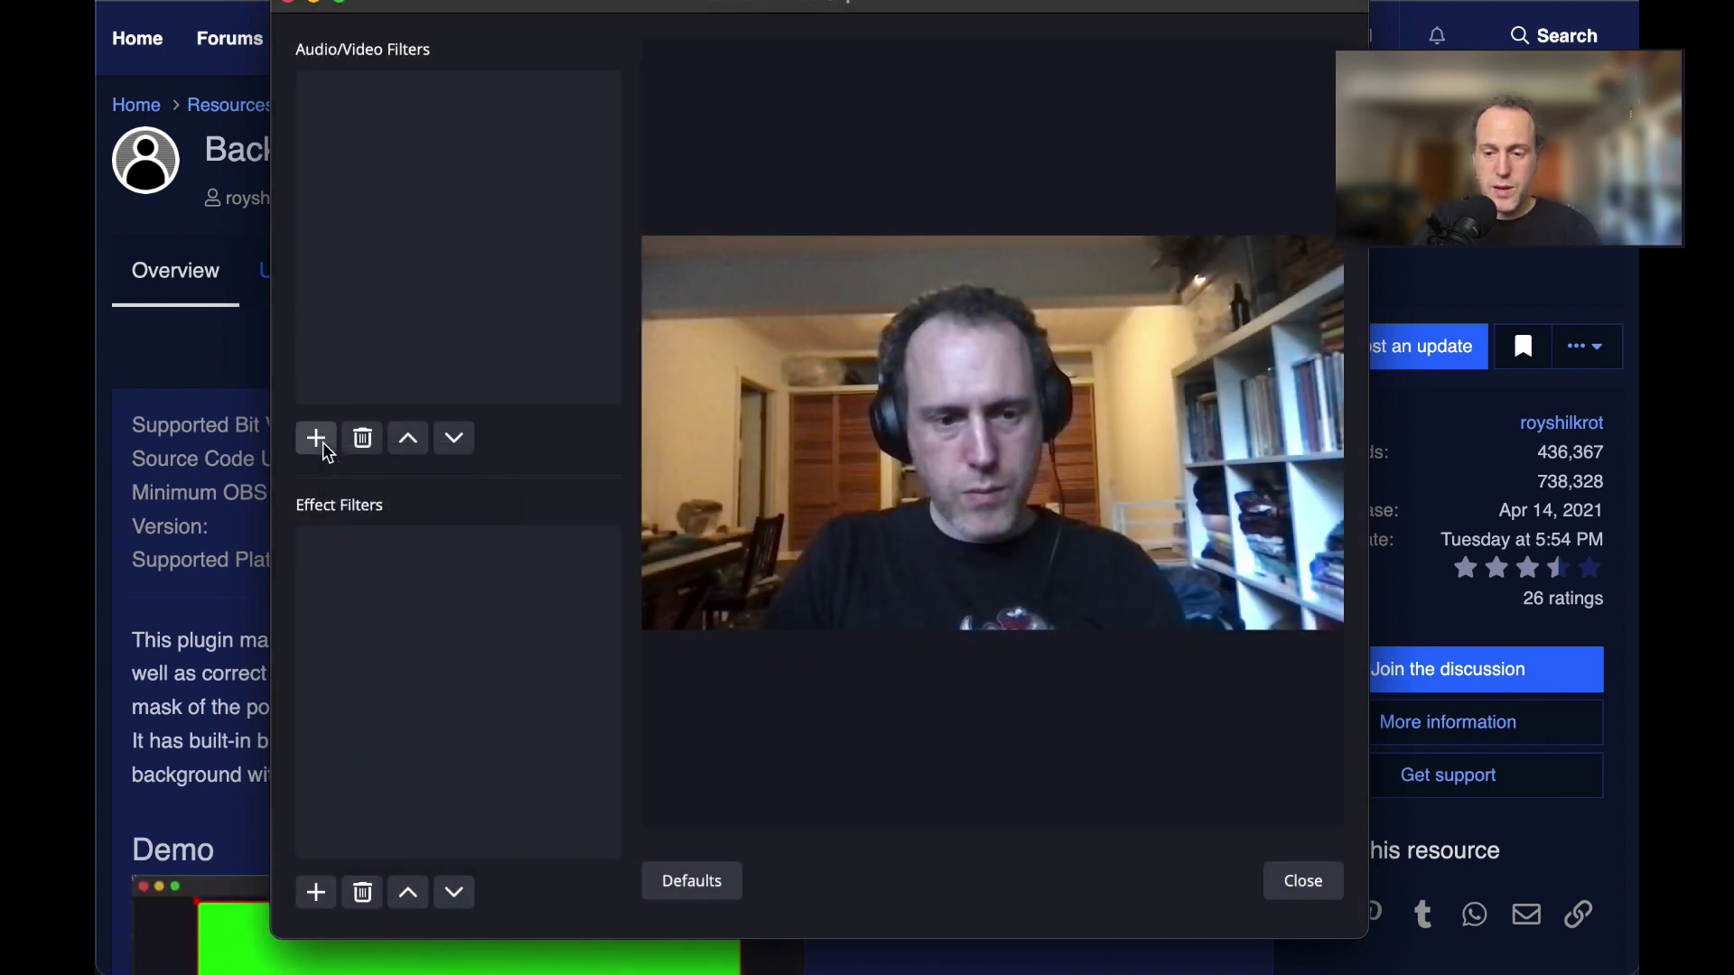
click(315, 893)
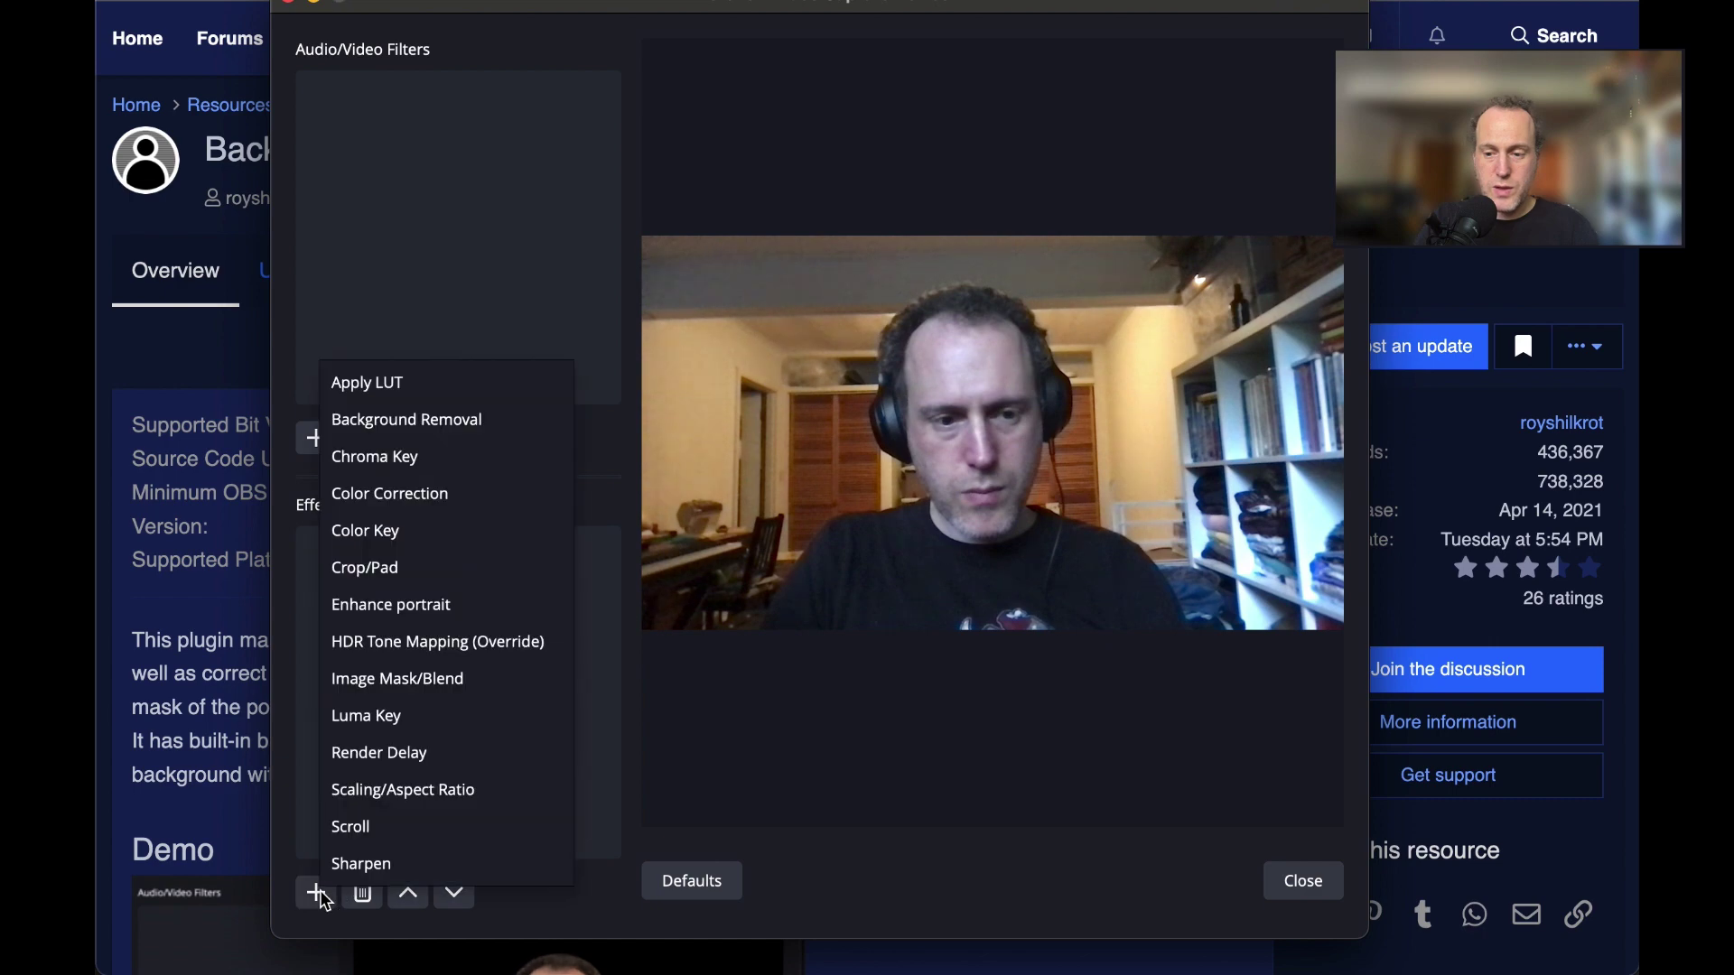
click(484, 422)
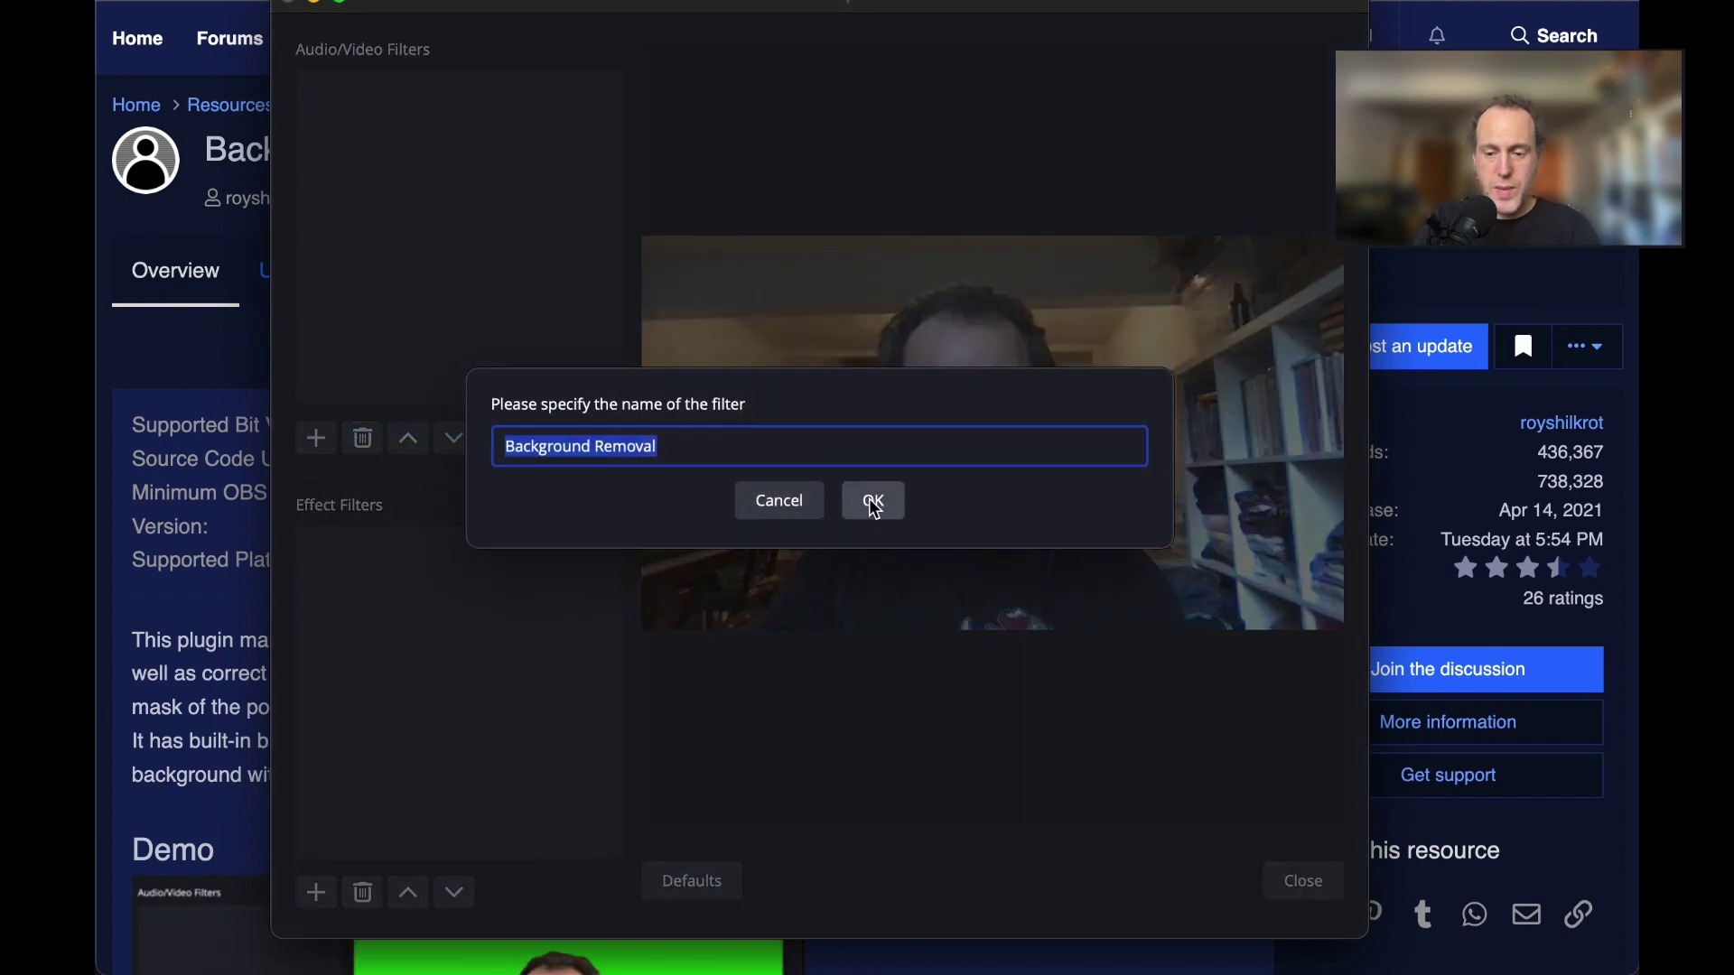
click(874, 502)
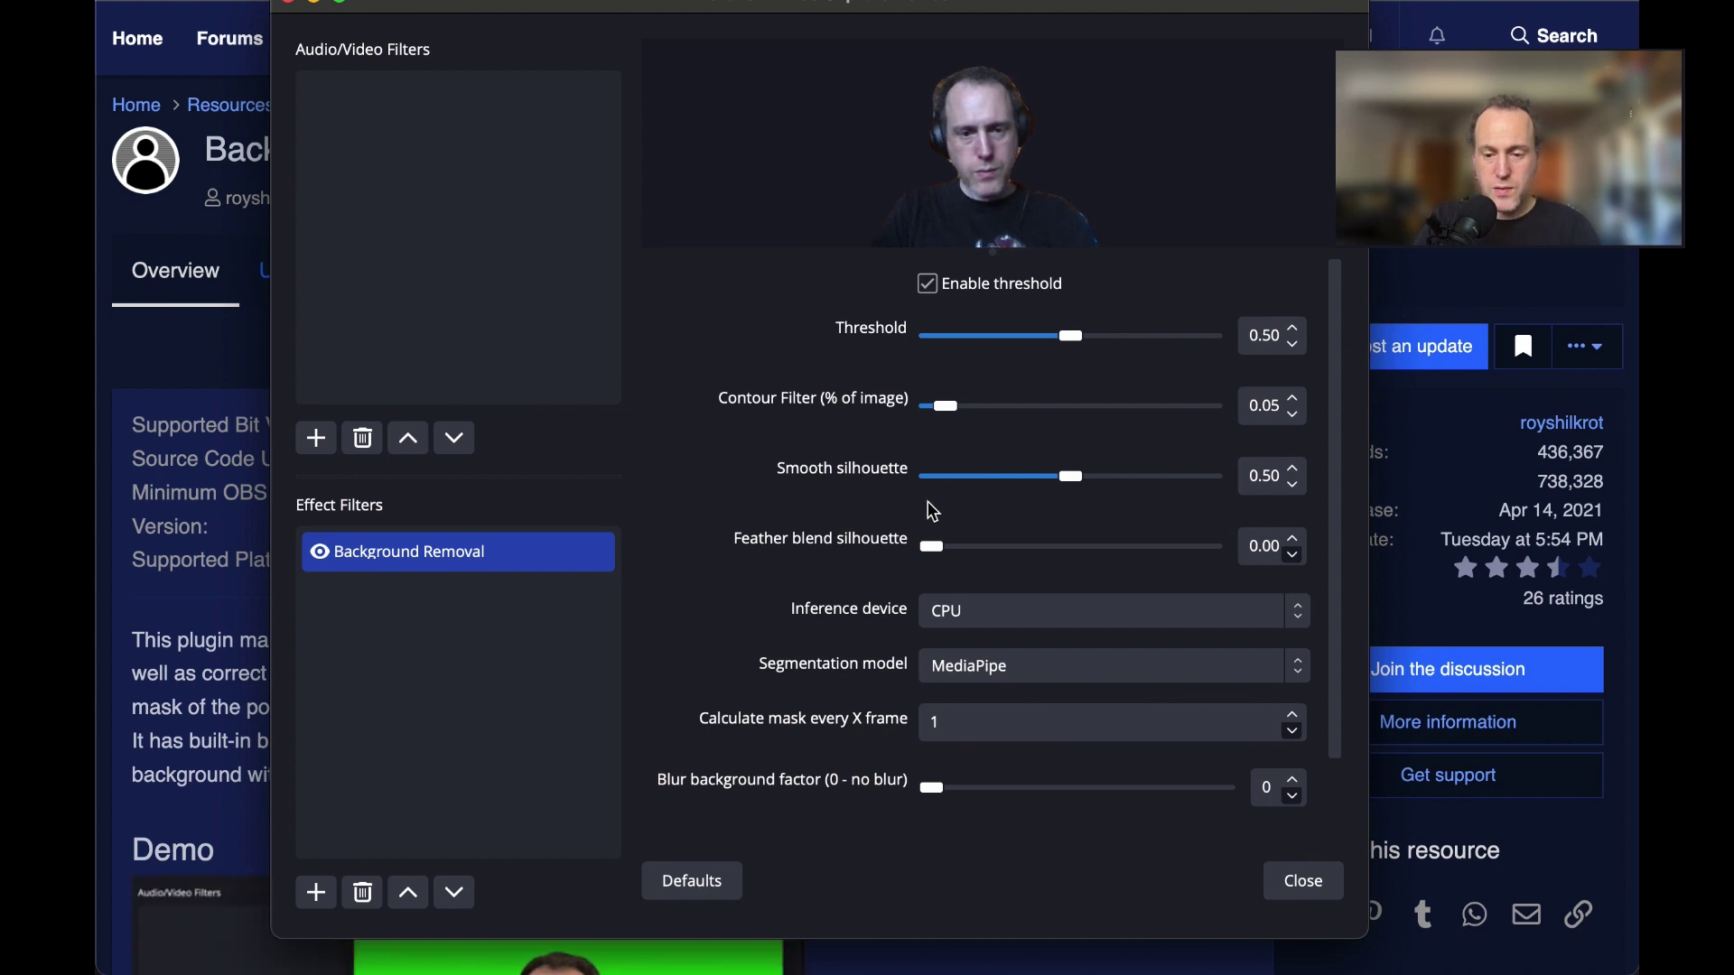
Review the obs-backgroundremoval 1.0.0 release assets on GitHub, then return to OBS filter settings
key(Escape)
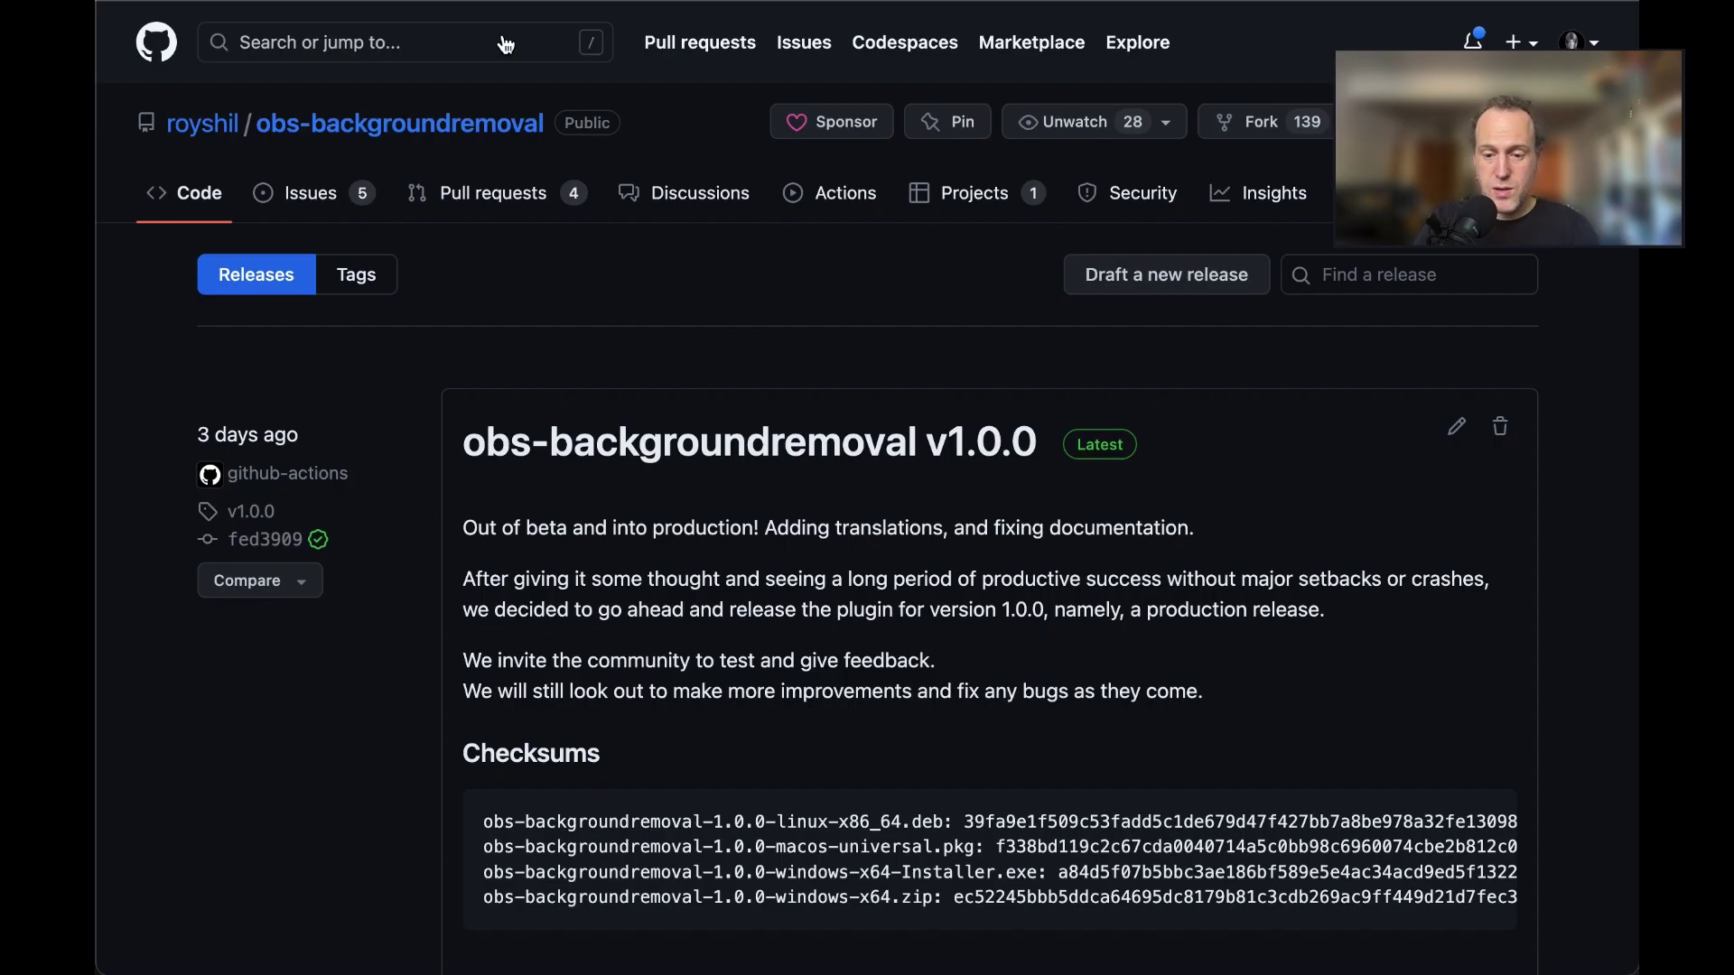
scroll(782, 512, down, 15)
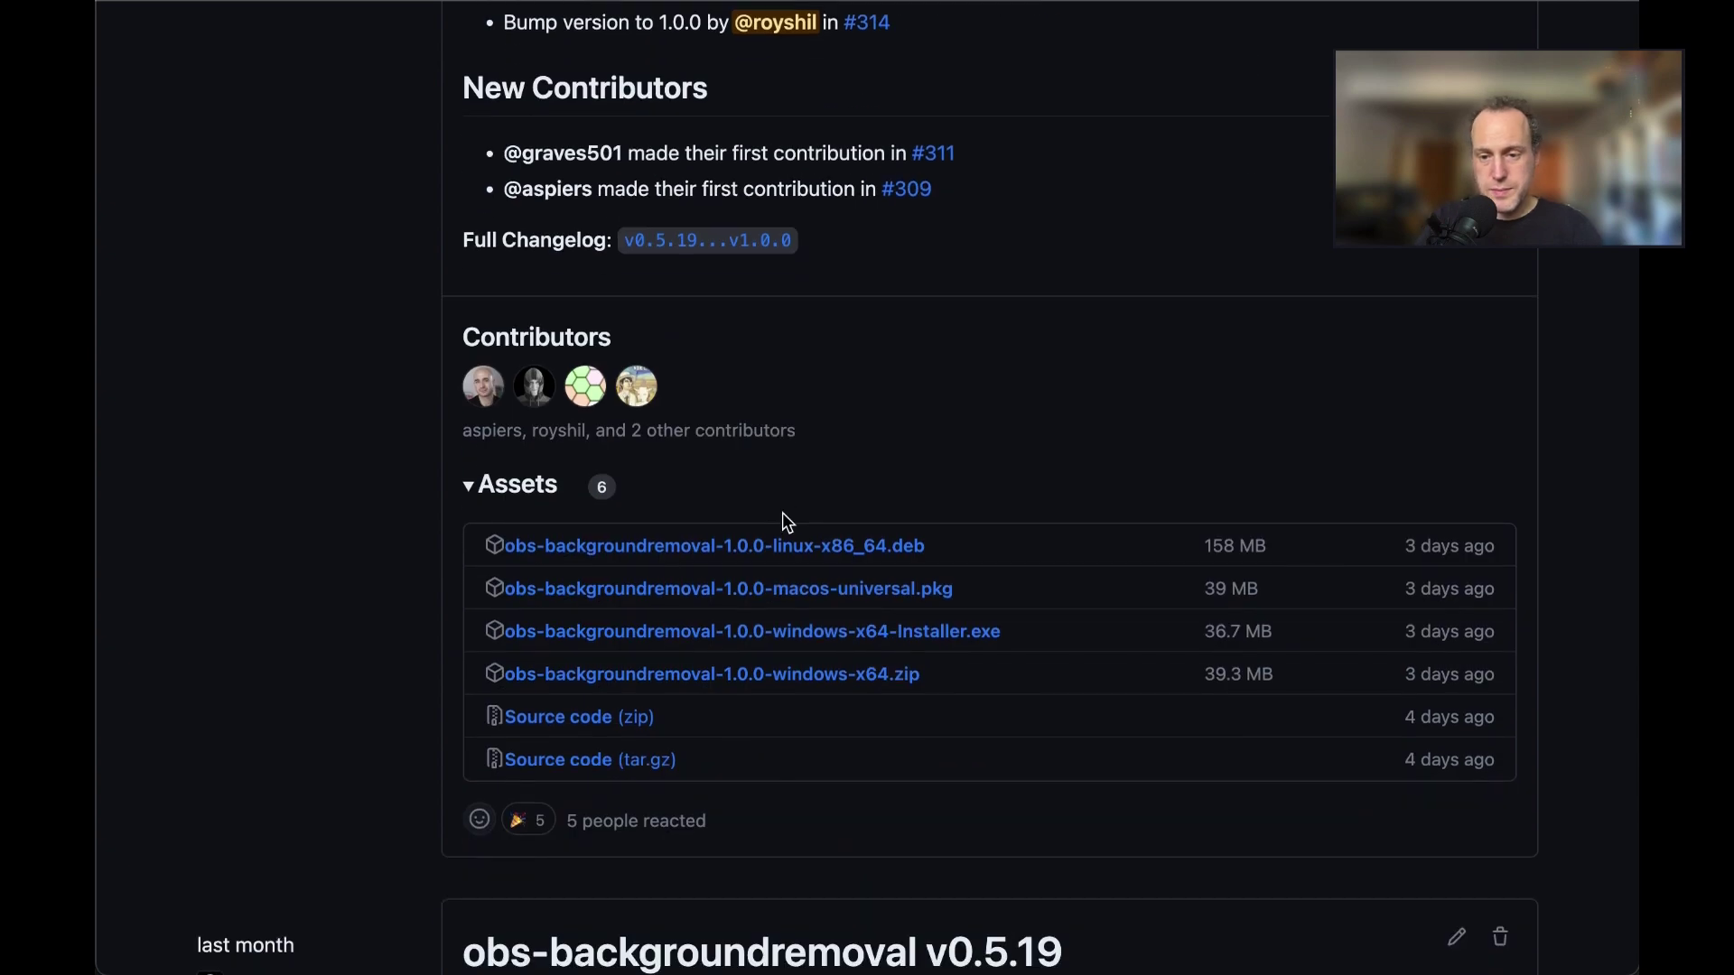
key(super+Tab)
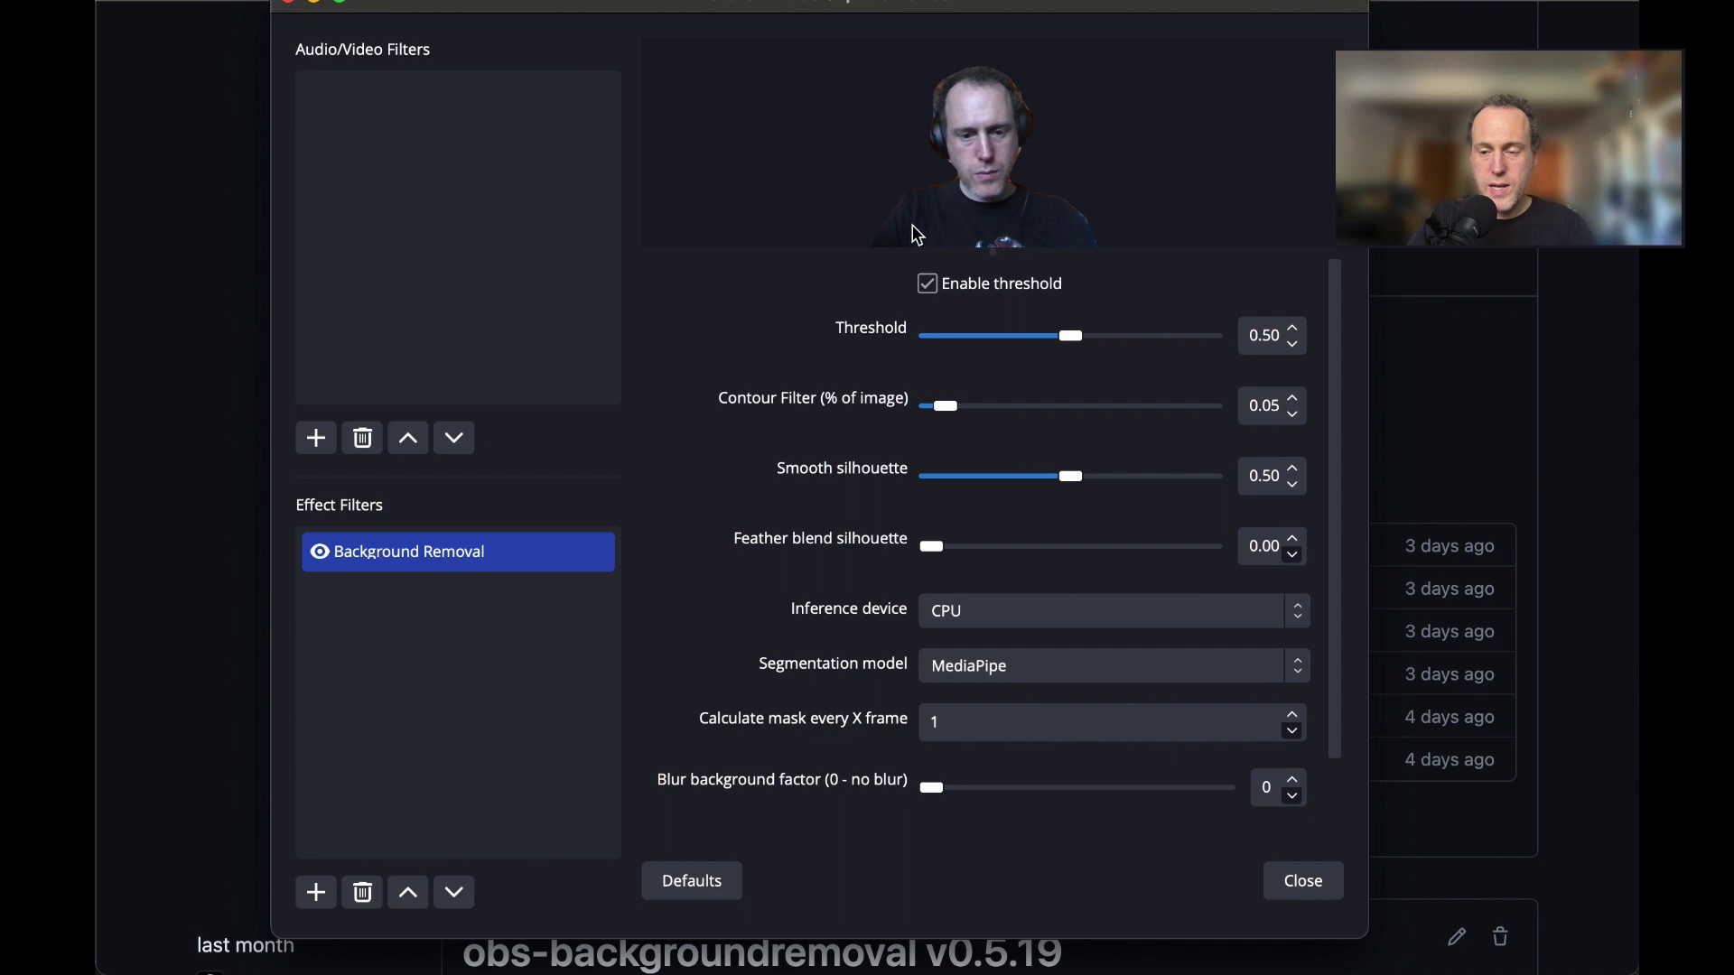
drag(960, 8, 975, 32)
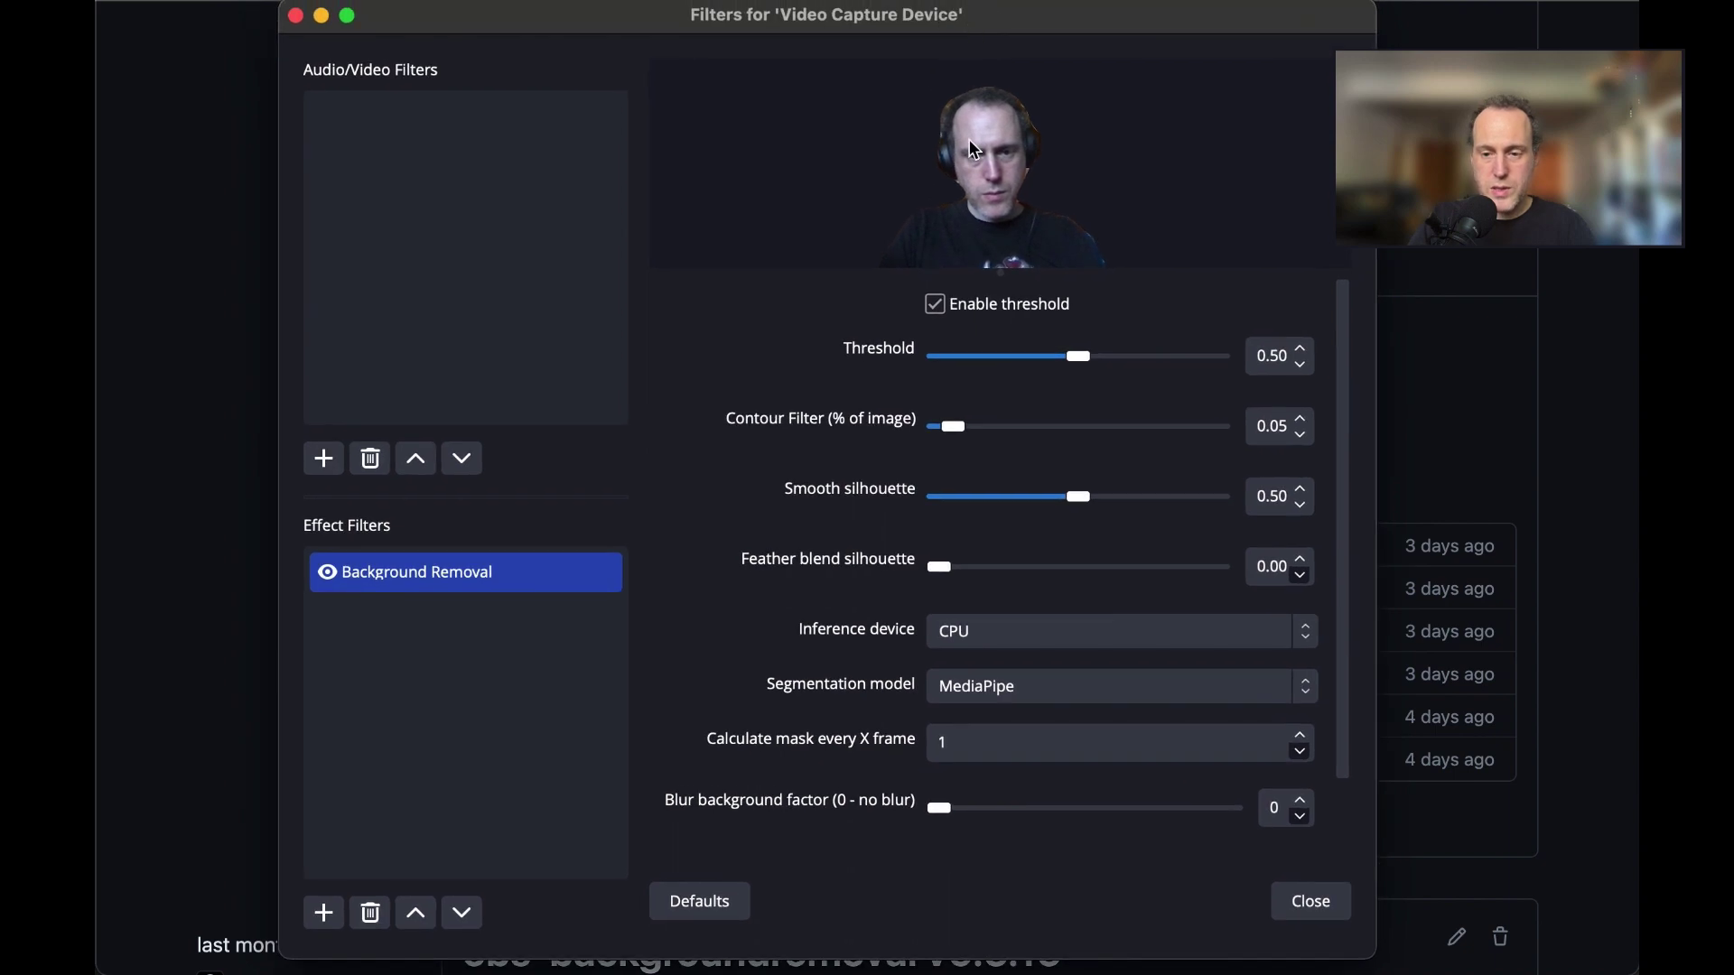
click(1013, 686)
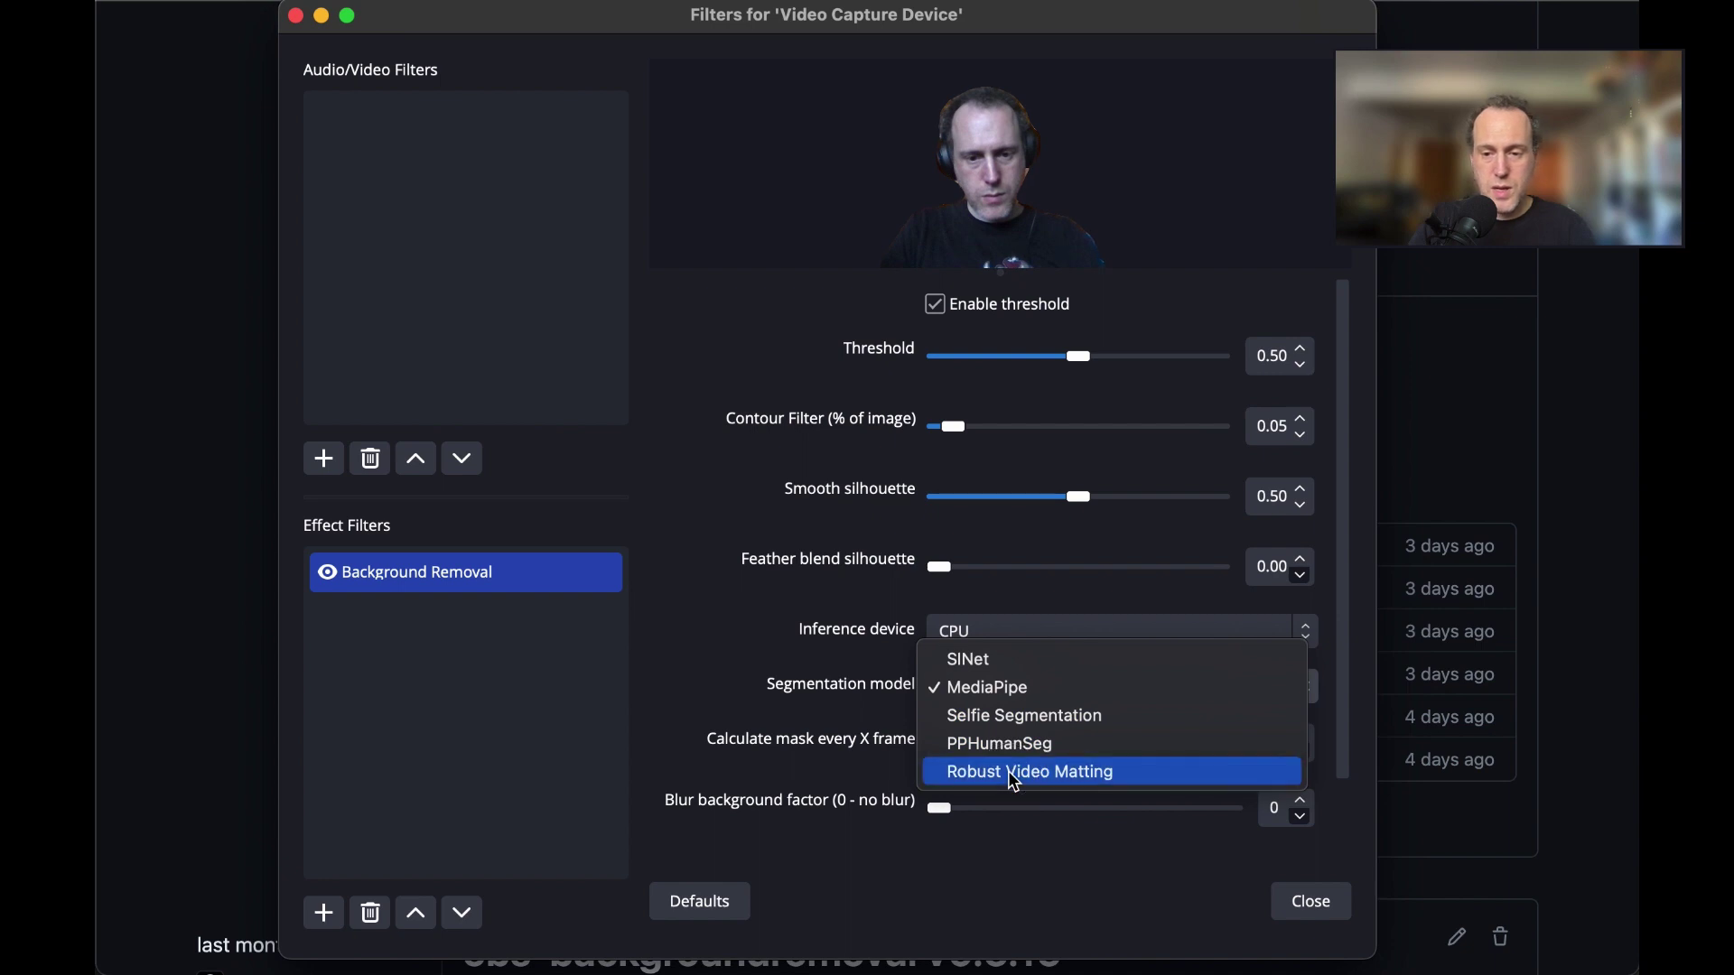
click(1015, 777)
click(1022, 699)
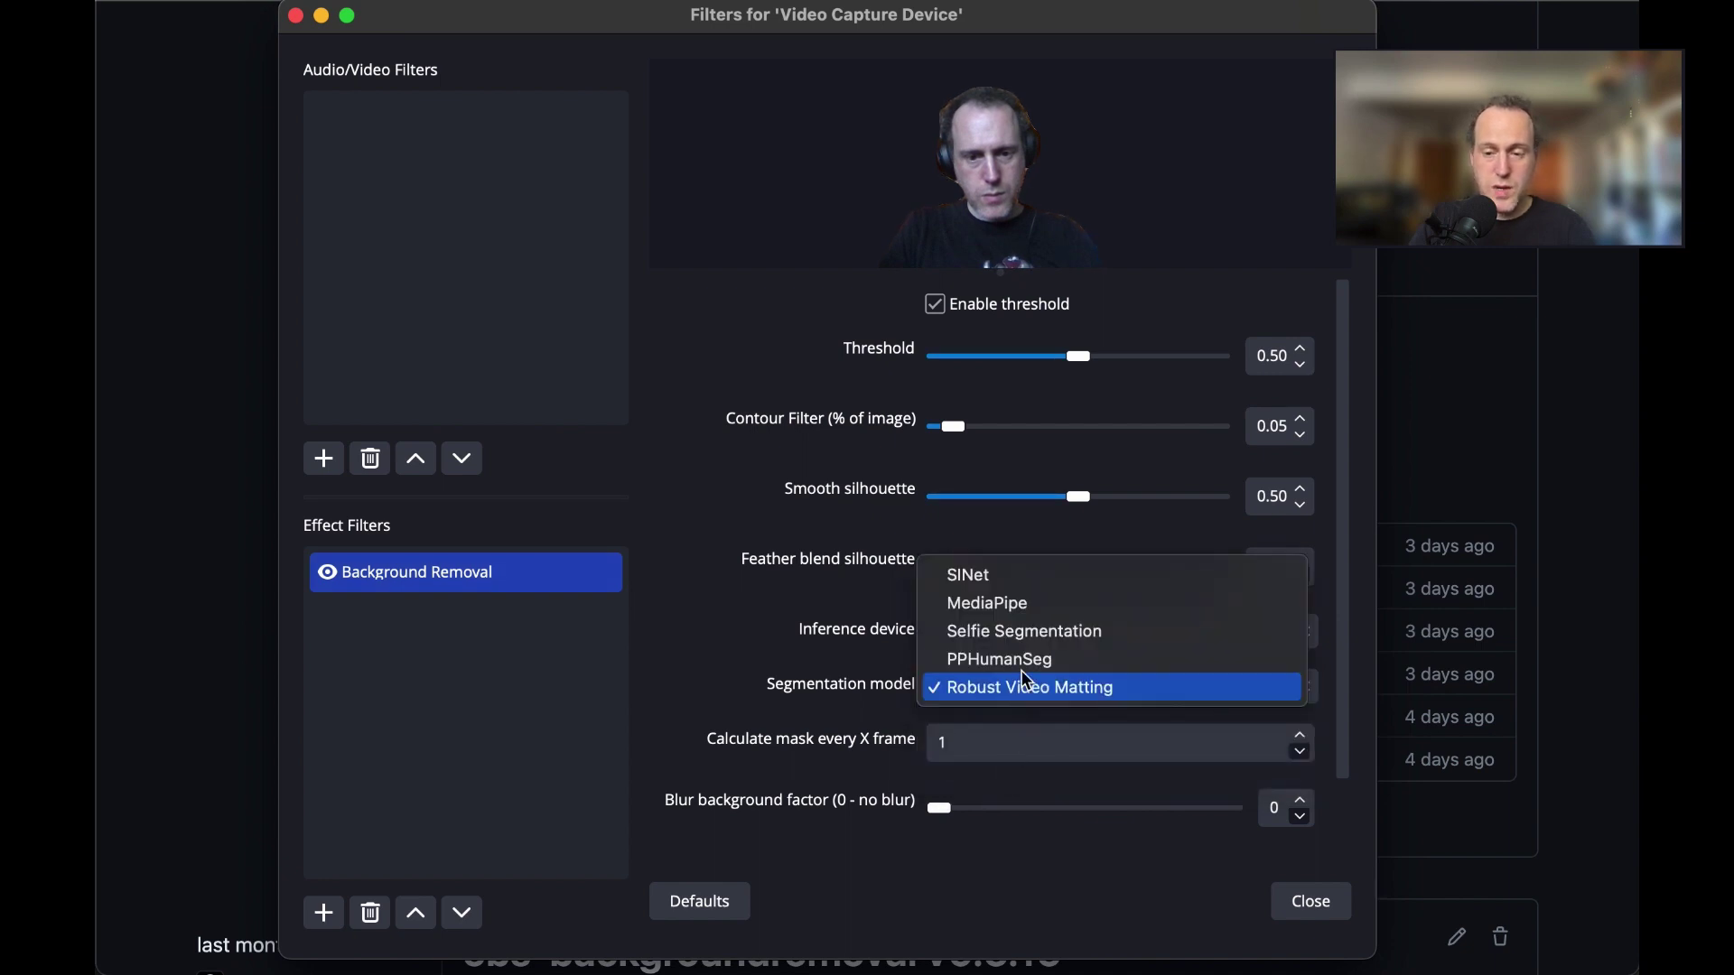
click(1030, 633)
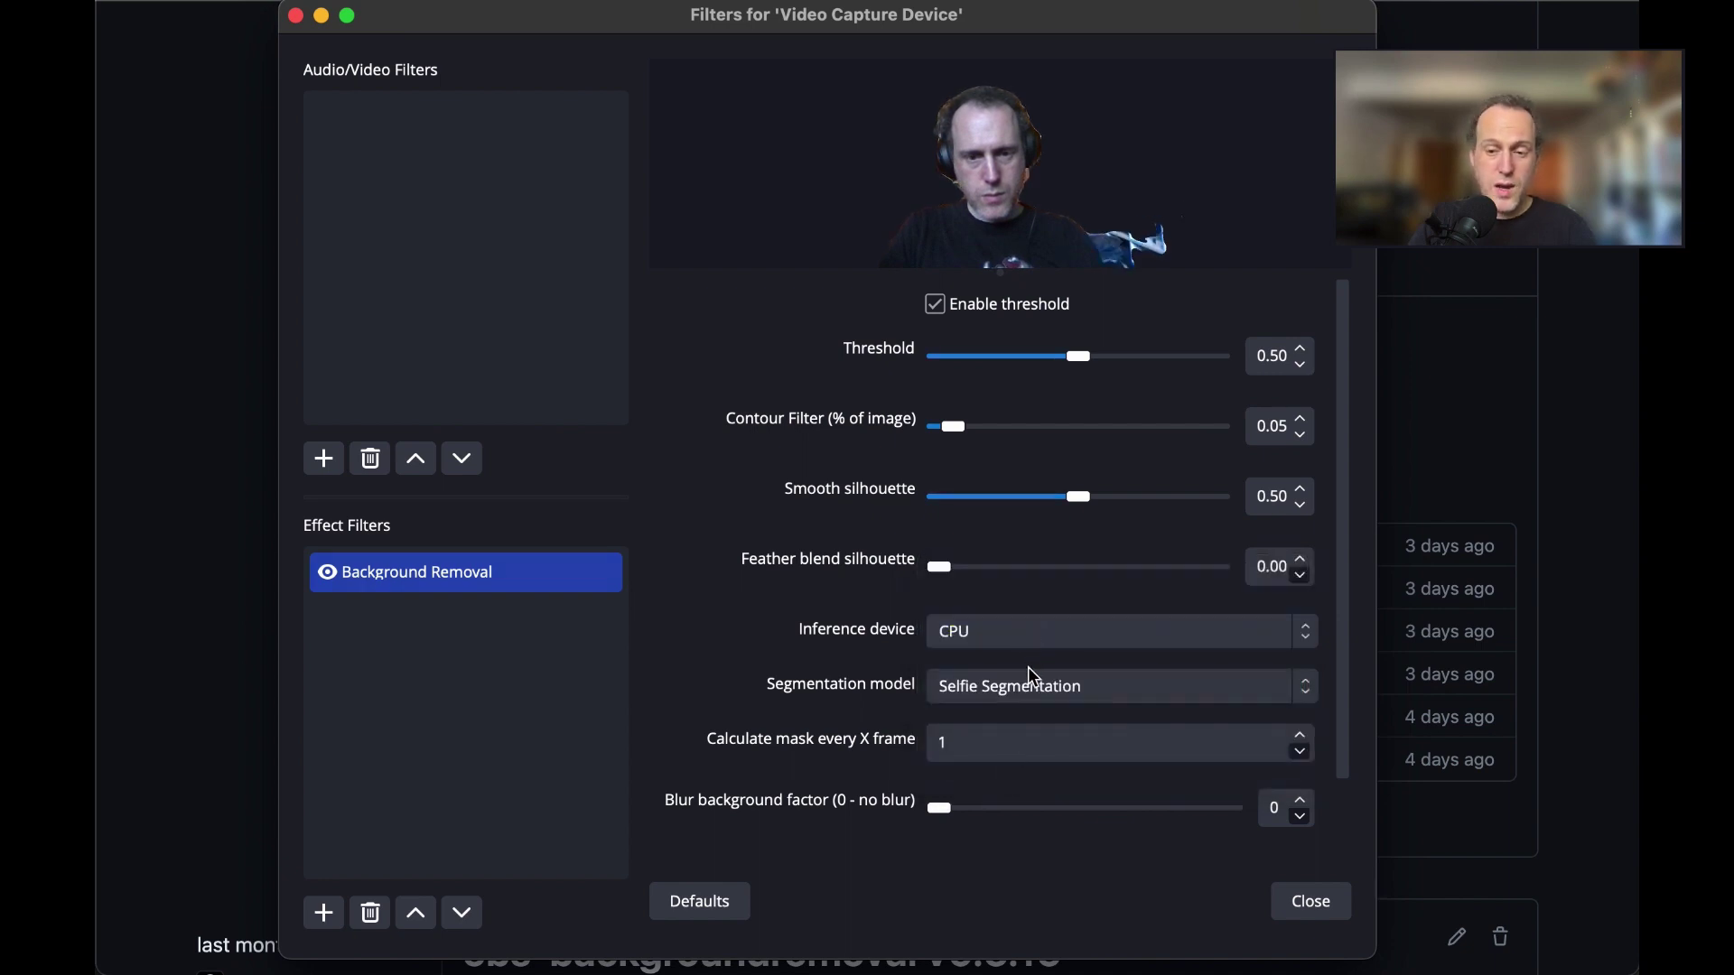
click(1029, 691)
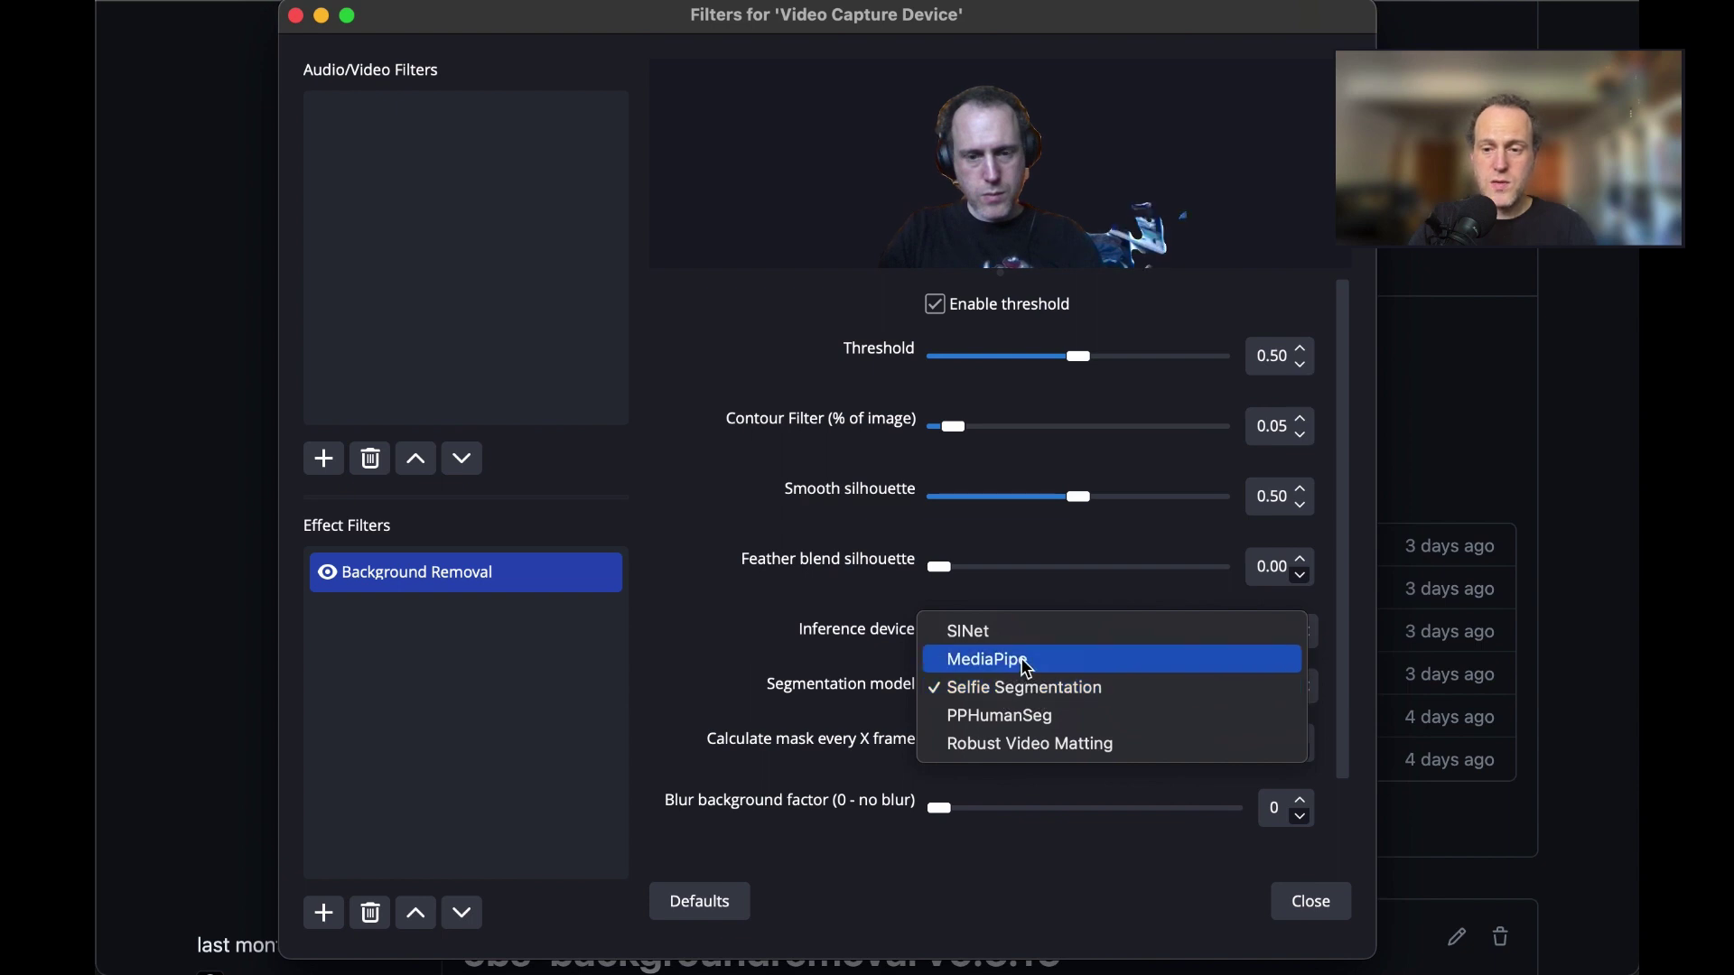
click(1022, 660)
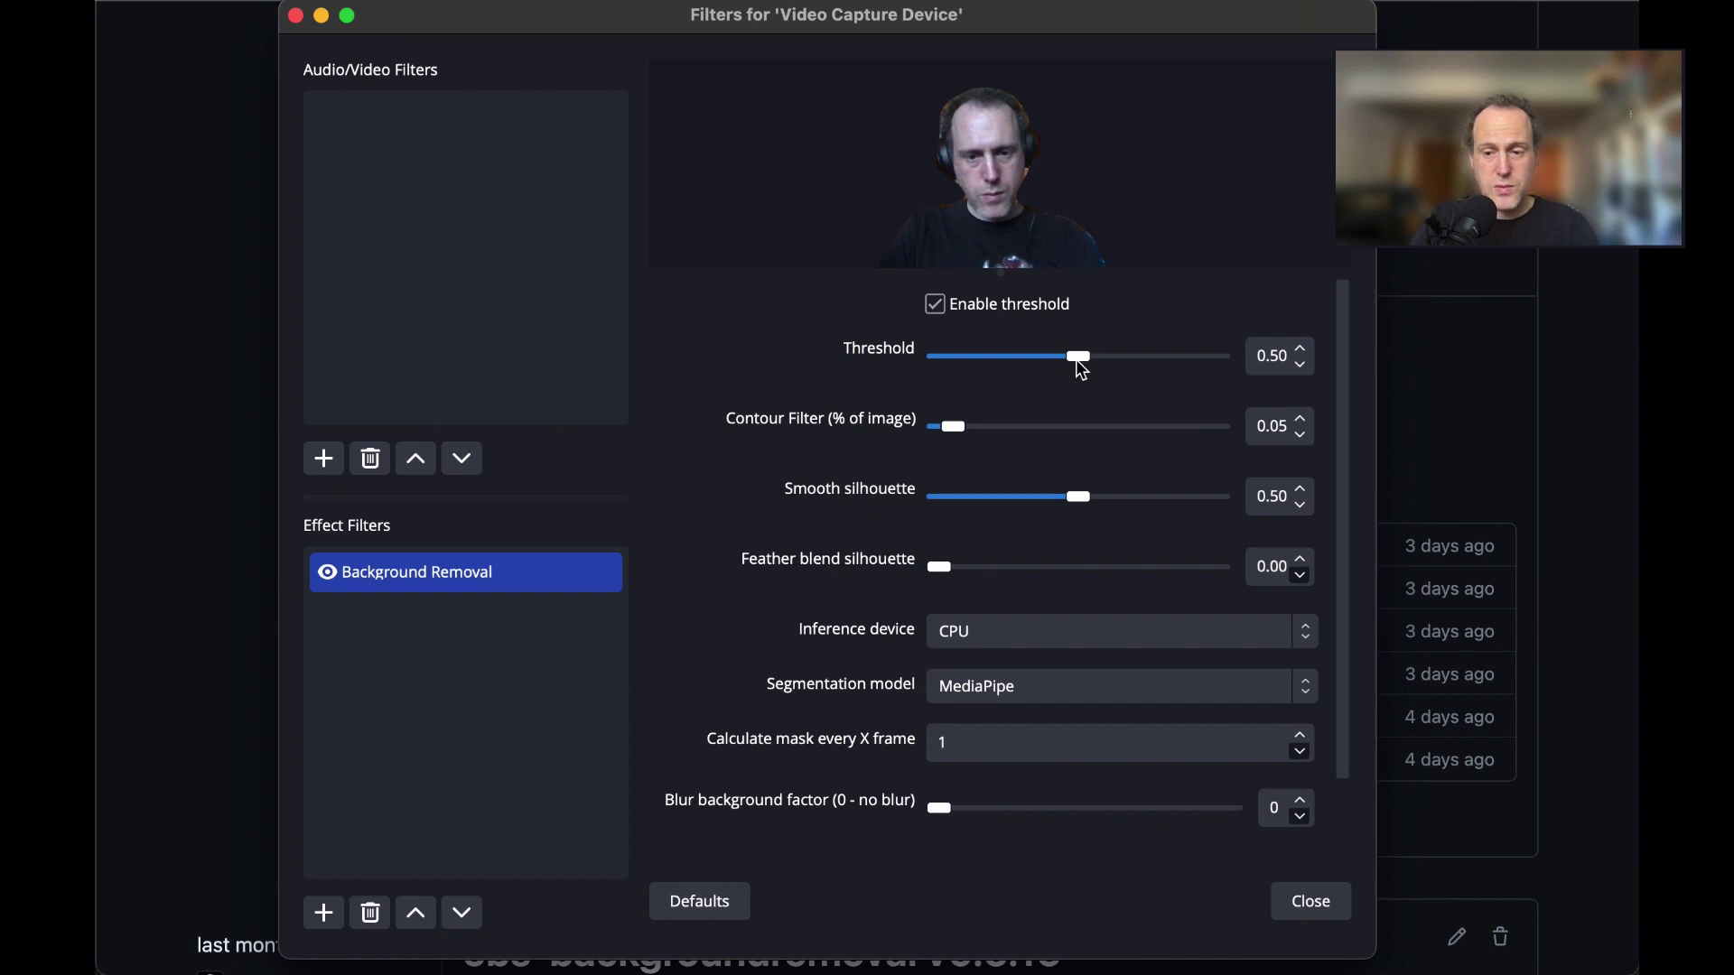
Shorten the Filters window and adjust the mask threshold, ending at 0.53
mouse_move(1081, 365)
mouse_down()
mouse_move(1048, 365)
mouse_move(1139, 365)
mouse_move(976, 365)
mouse_move(1150, 366)
mouse_move(959, 364)
mouse_move(1162, 362)
mouse_move(1085, 367)
mouse_up()
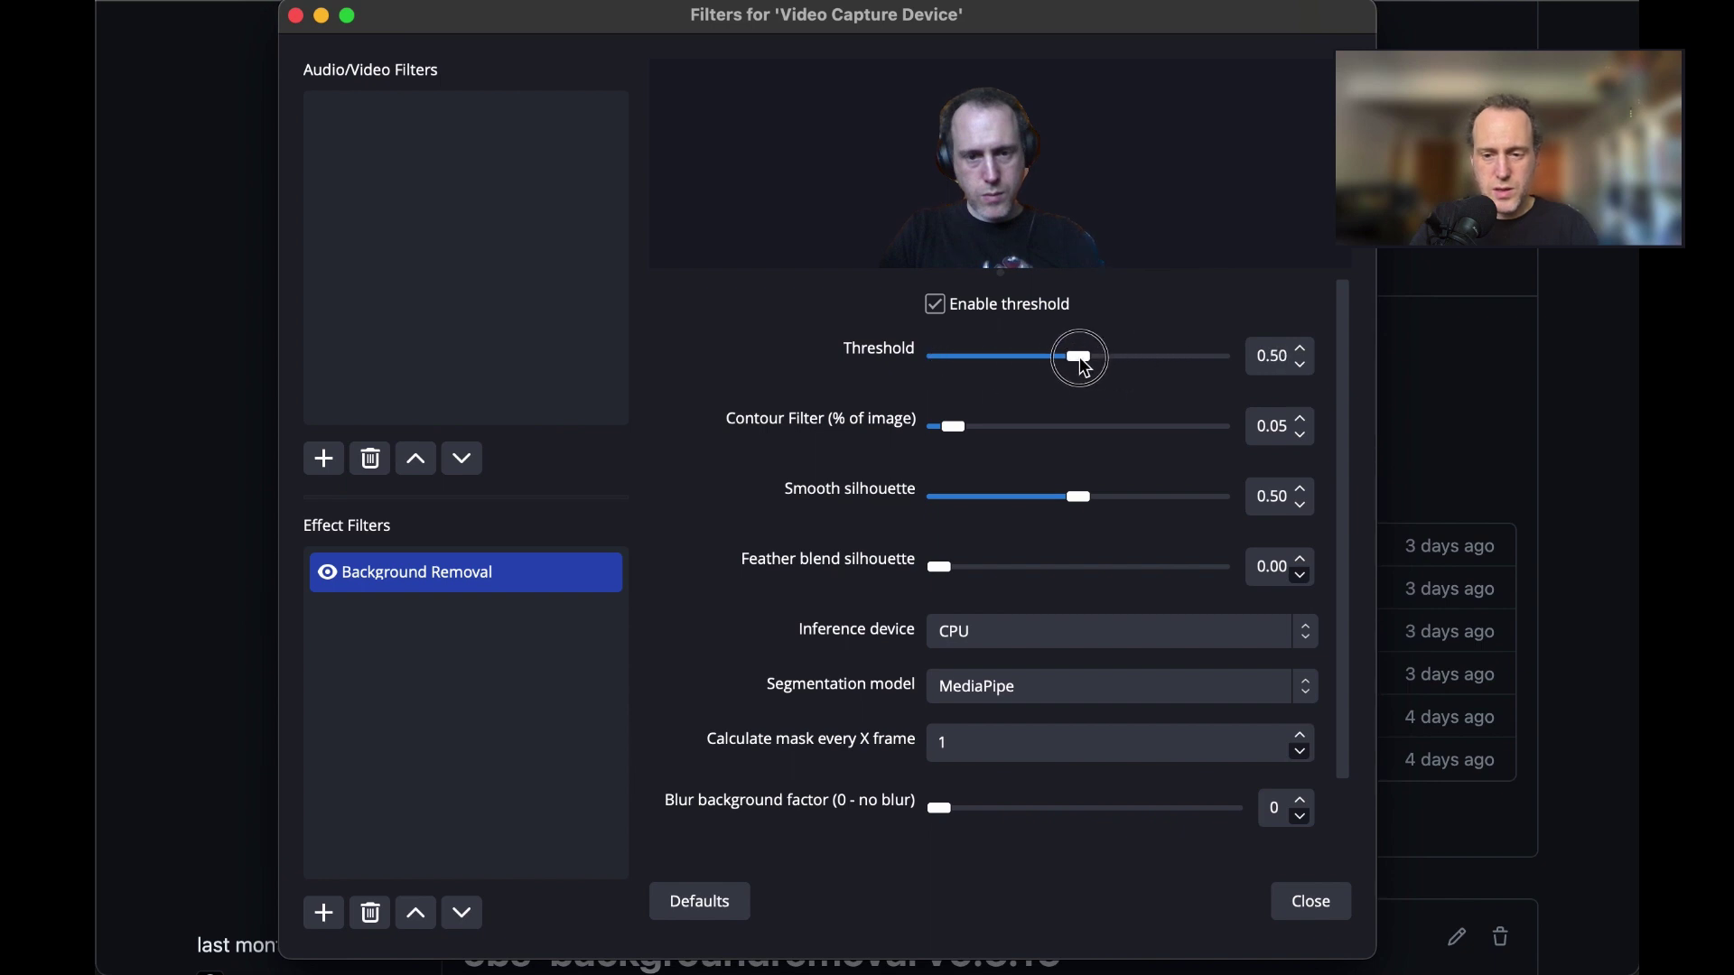
click(936, 303)
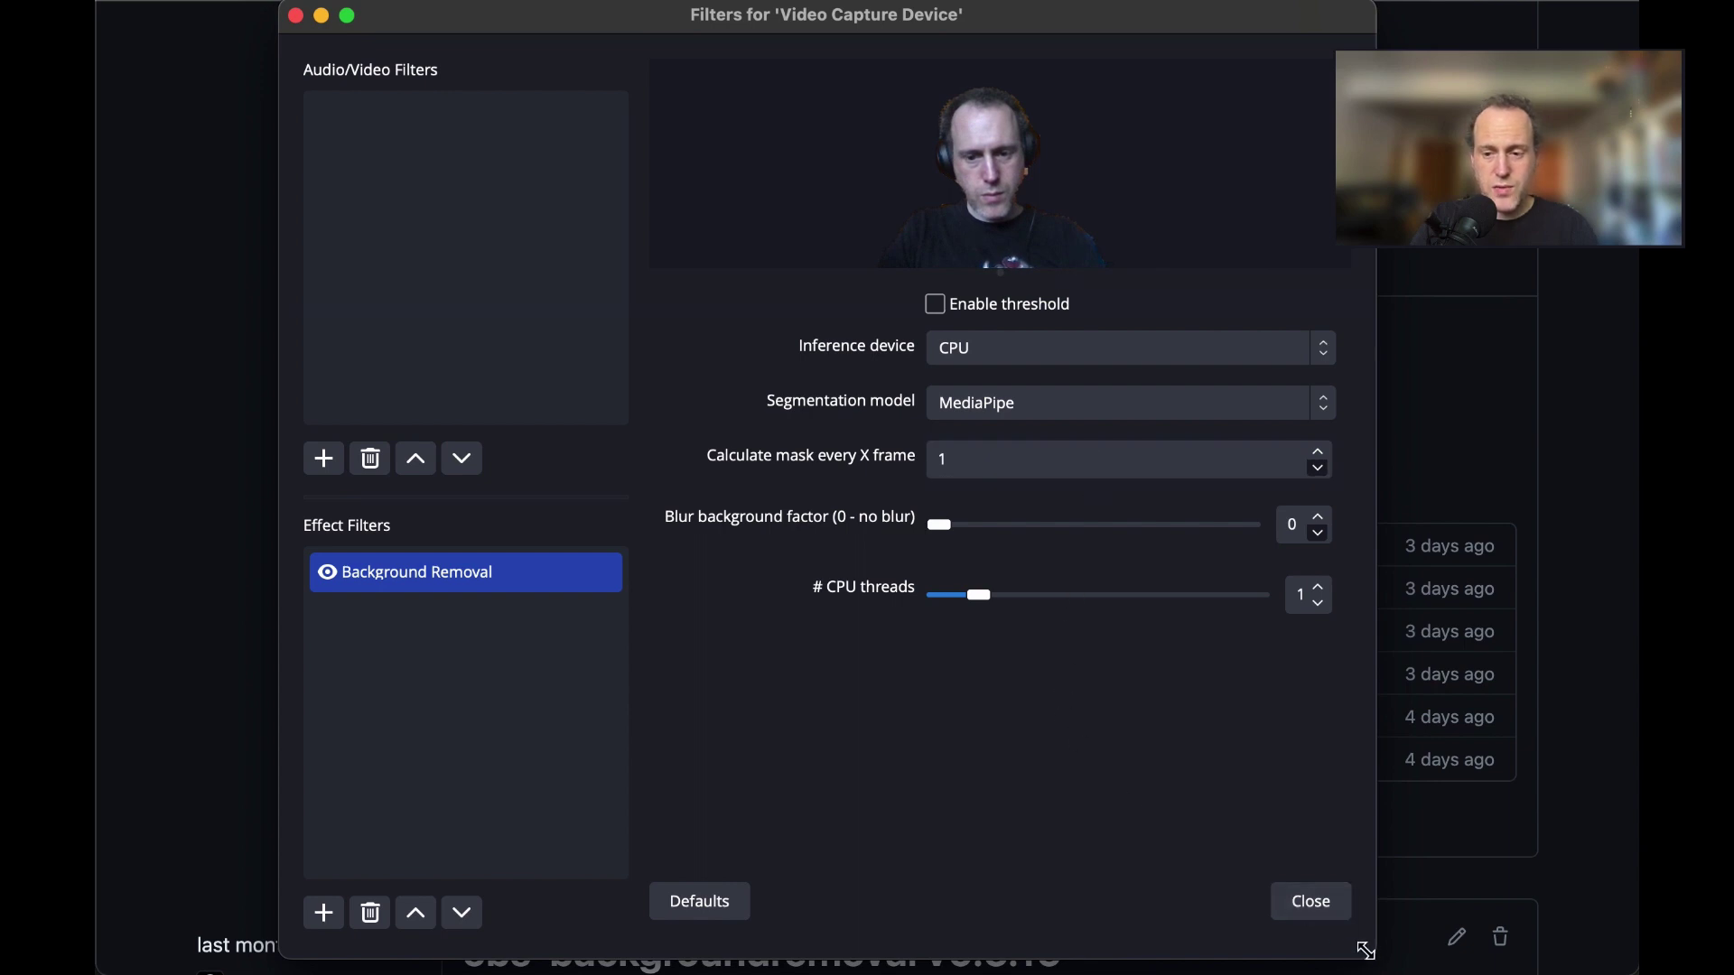
drag(1366, 950, 1338, 766)
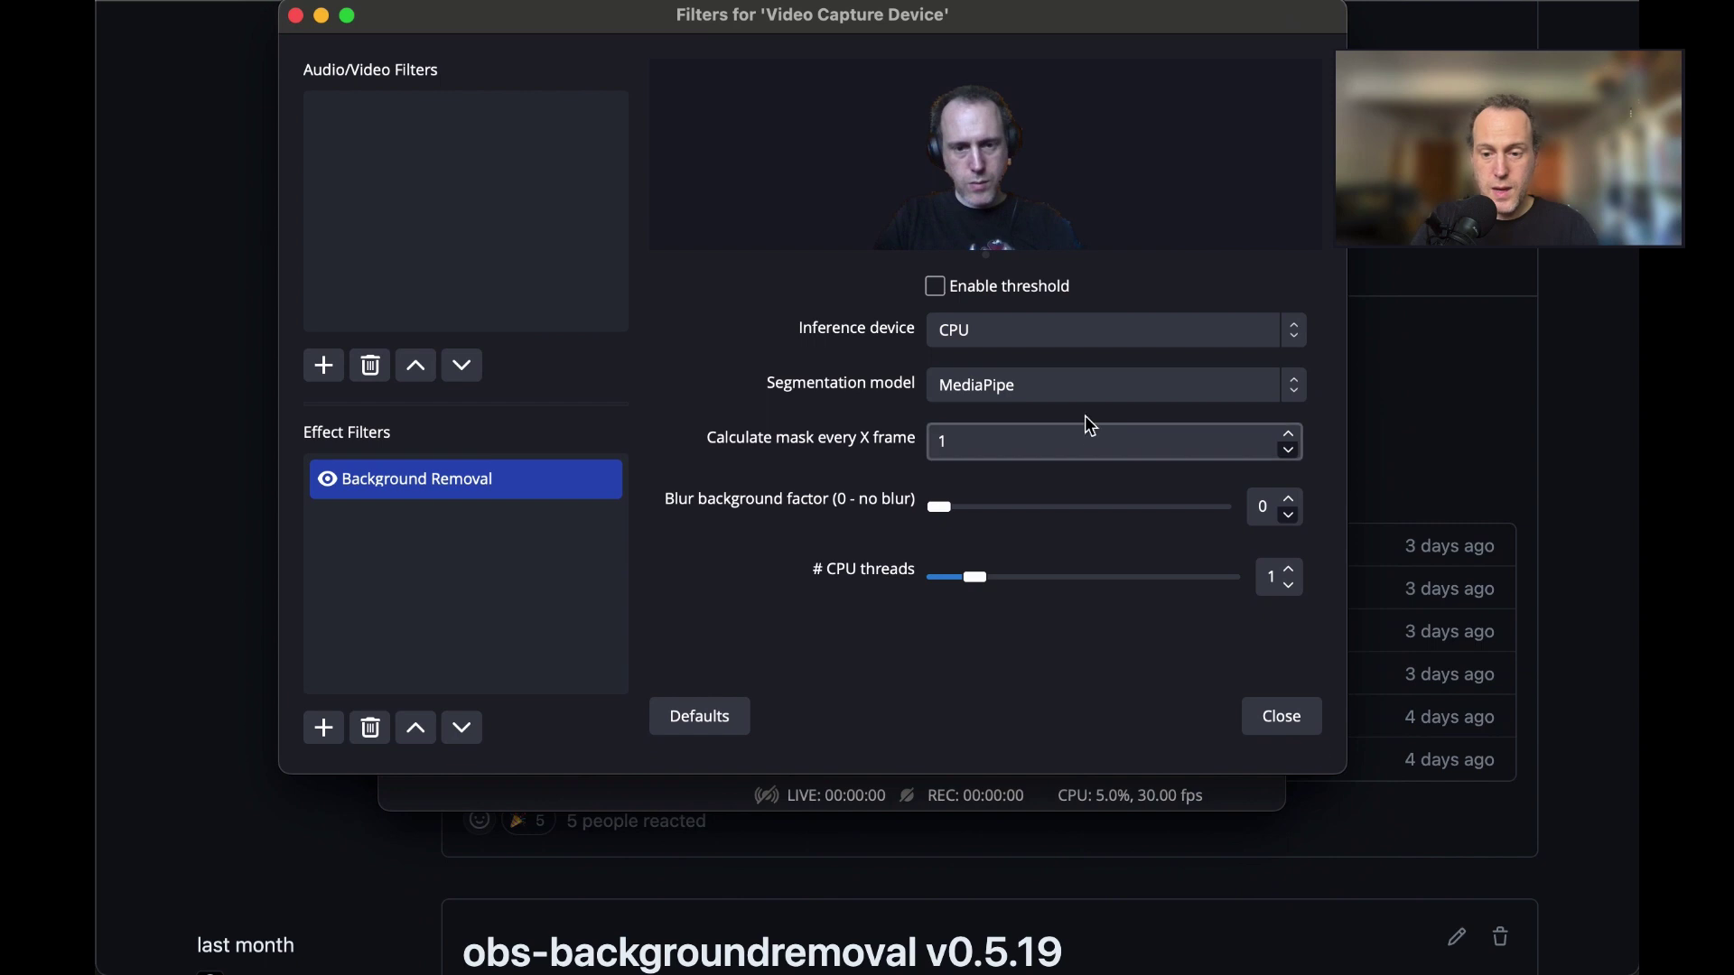
click(1029, 296)
mouse_move(1064, 341)
mouse_down()
mouse_move(1169, 341)
mouse_move(952, 345)
mouse_move(1201, 352)
mouse_move(940, 337)
mouse_move(1189, 349)
mouse_move(964, 364)
mouse_move(1063, 362)
mouse_up()
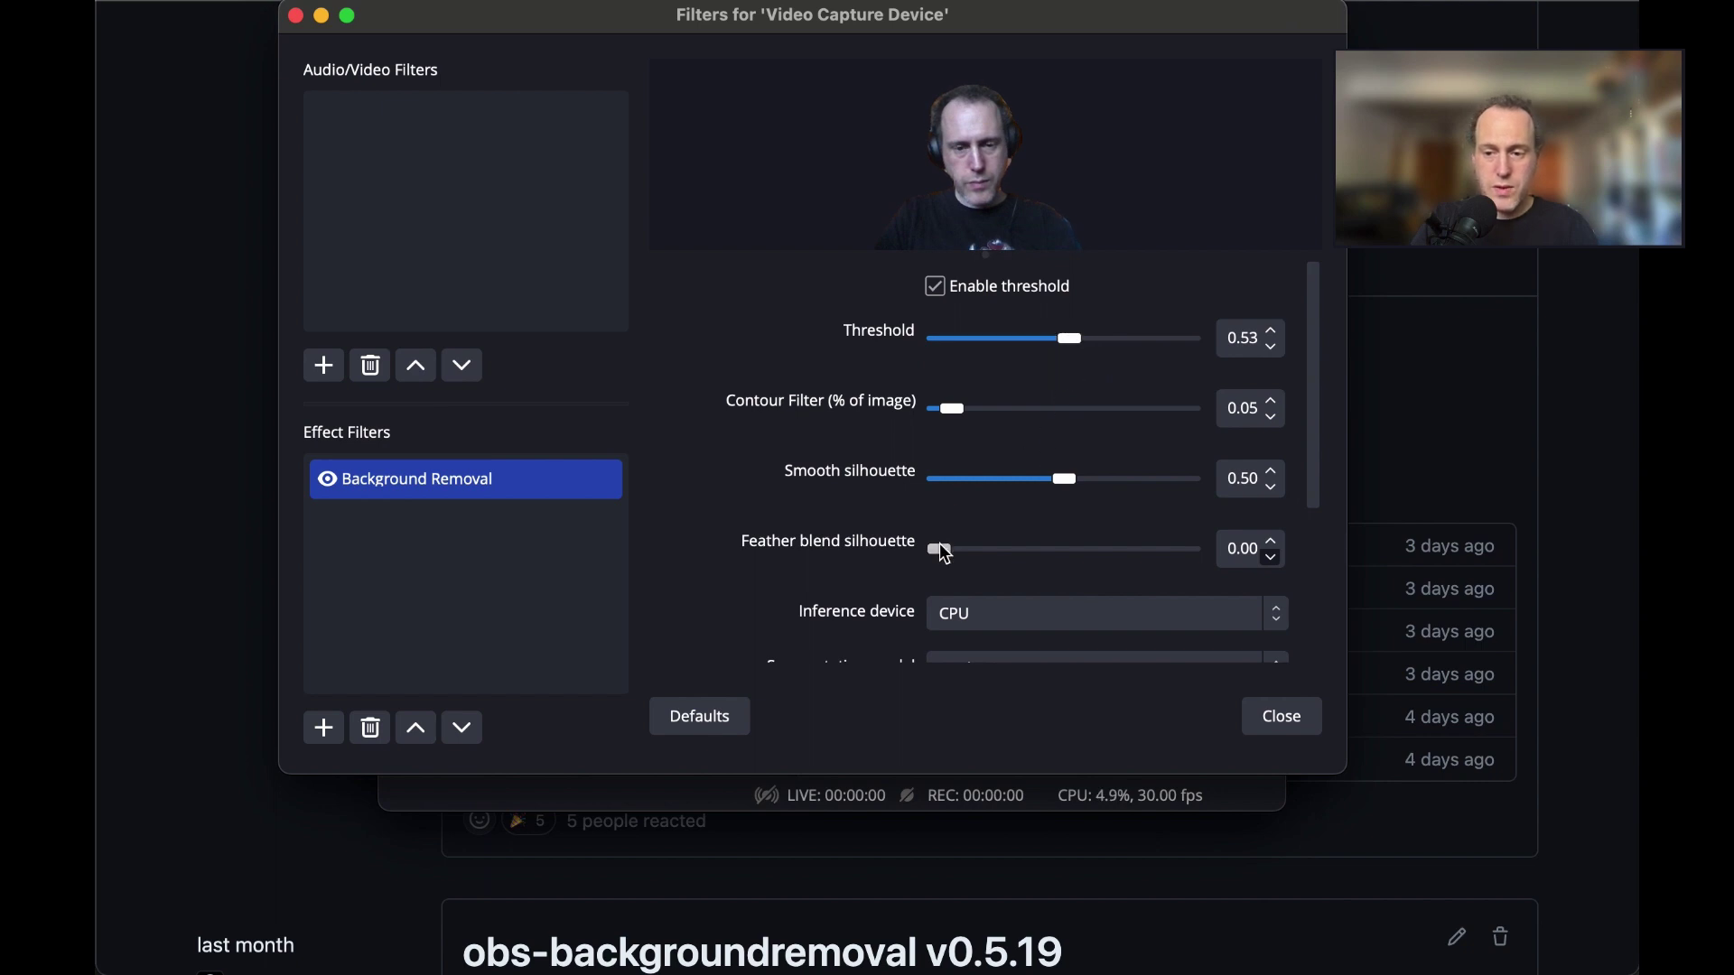
Set feather blend silhouette 0.50, smooth silhouette 0.50 and contour filter 0.18
drag(946, 555, 1072, 553)
mouse_move(1060, 480)
mouse_down()
mouse_move(929, 480)
mouse_move(1243, 485)
mouse_move(919, 481)
mouse_move(1188, 482)
mouse_move(928, 495)
mouse_move(948, 481)
mouse_move(1060, 492)
mouse_up()
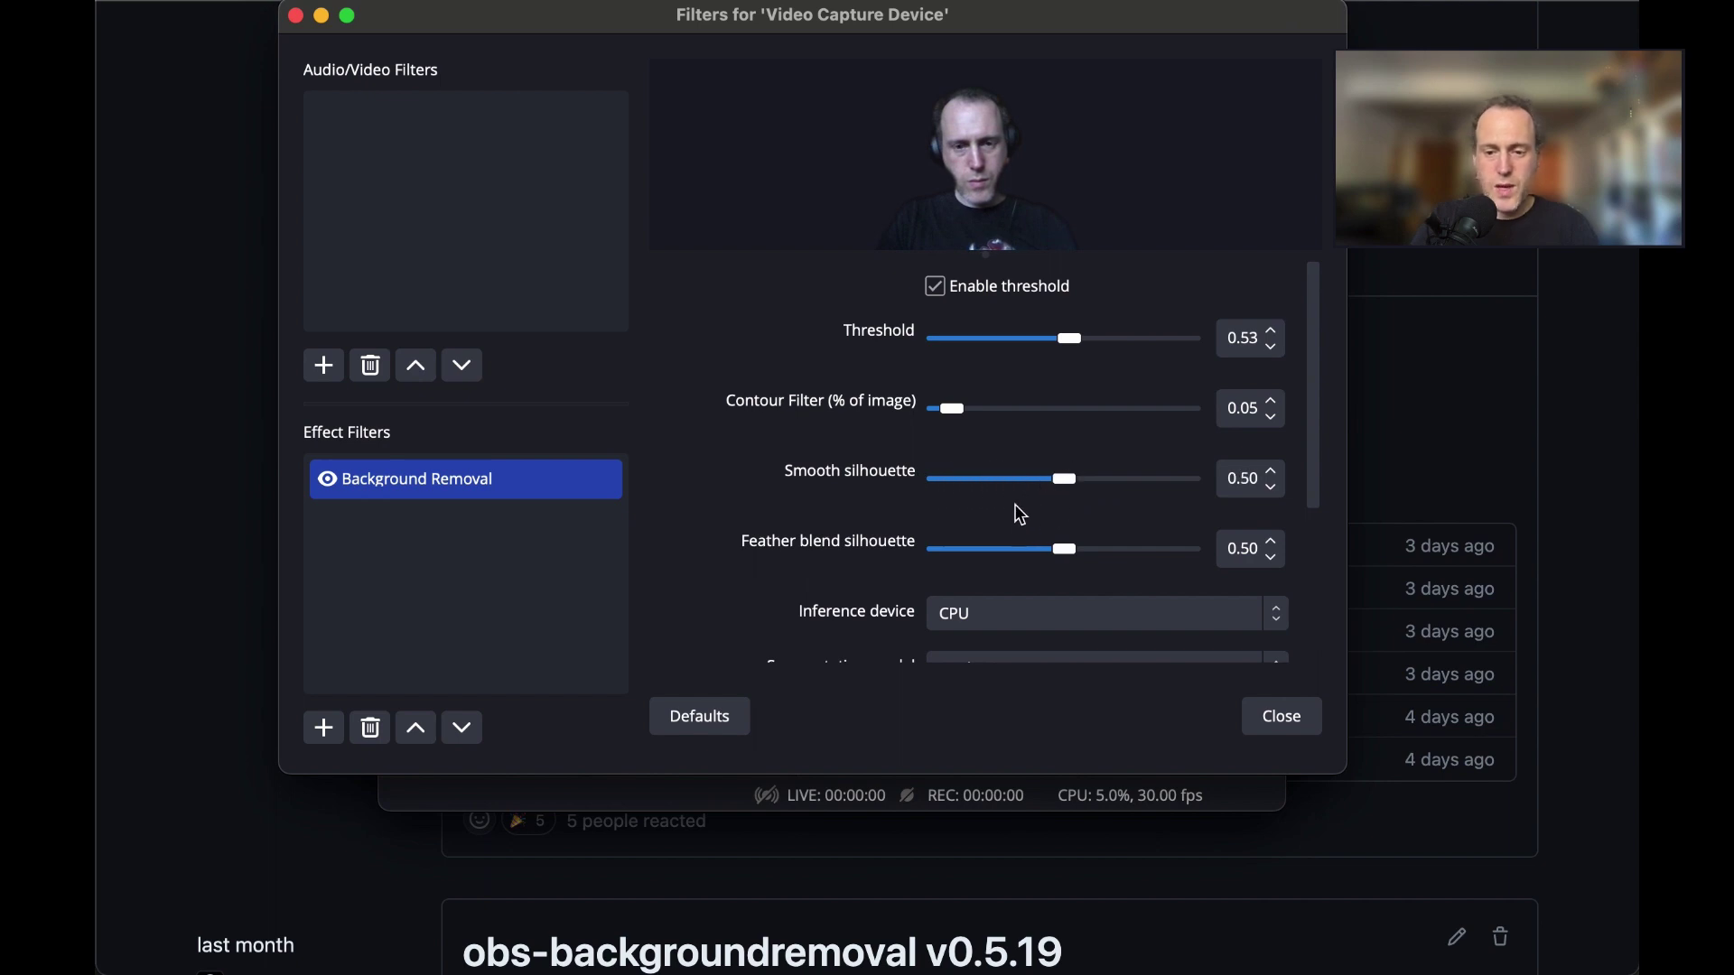
mouse_move(955, 415)
mouse_down()
mouse_move(1149, 408)
mouse_move(967, 411)
mouse_move(1130, 411)
mouse_move(968, 421)
mouse_move(1066, 419)
mouse_move(984, 427)
mouse_up()
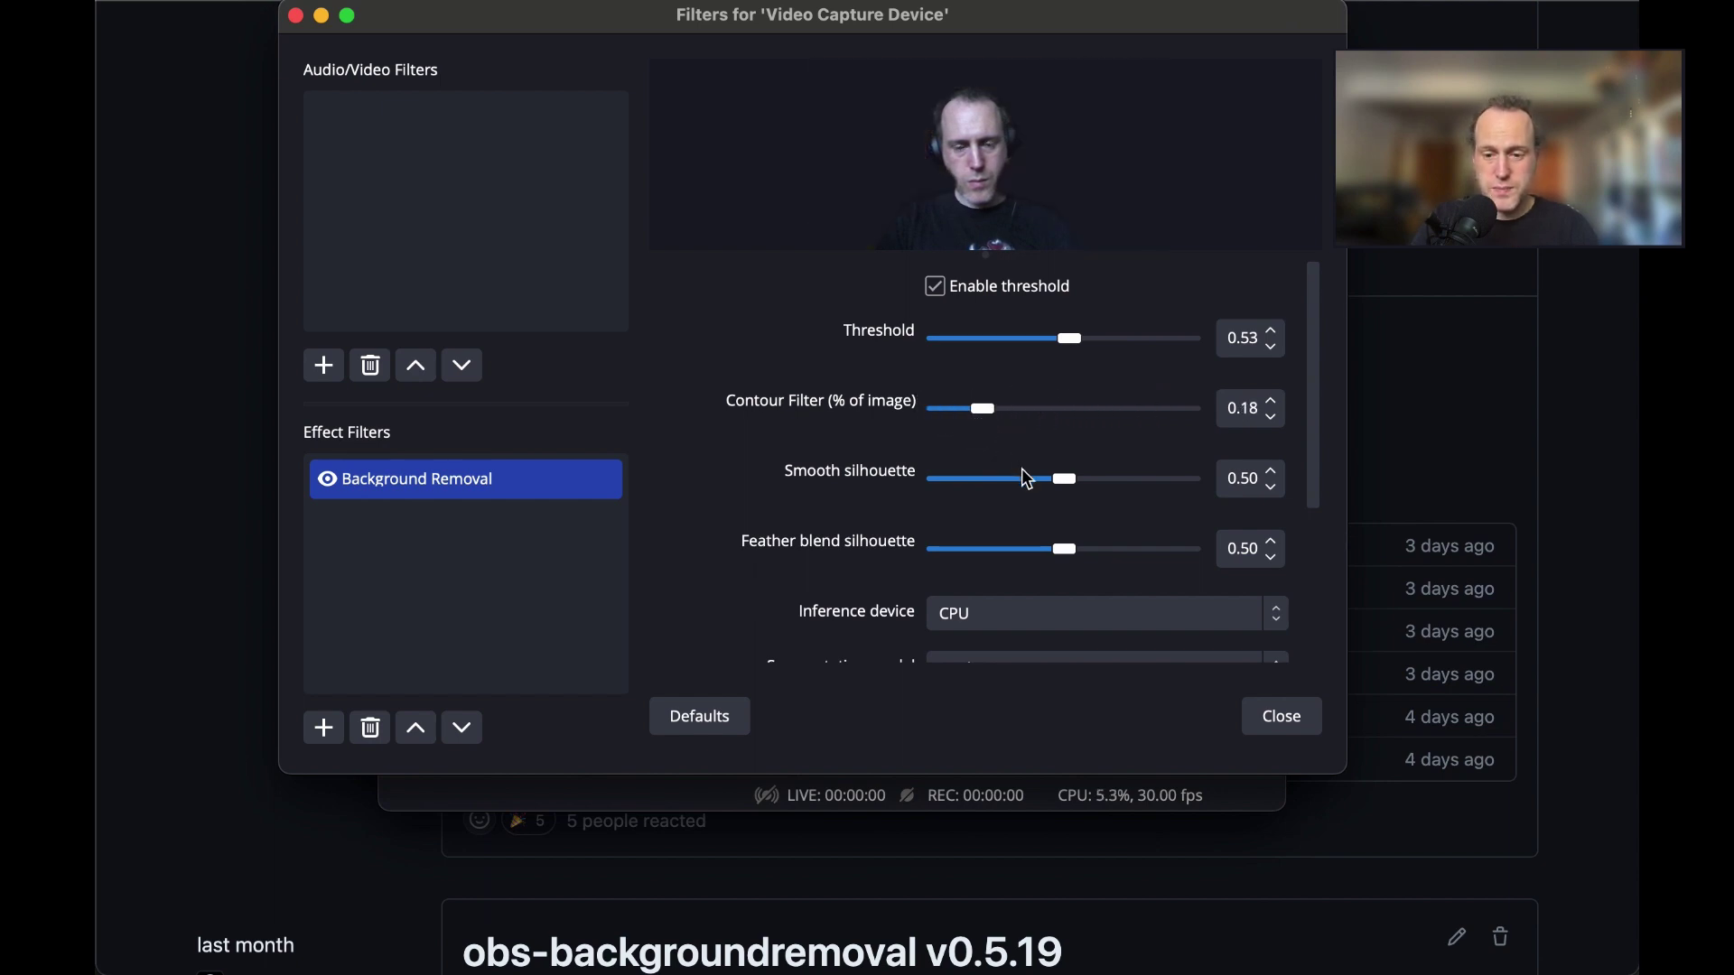
Set the background blur factor to 12 and CPU threads to 3
scroll(1025, 477, down, 5)
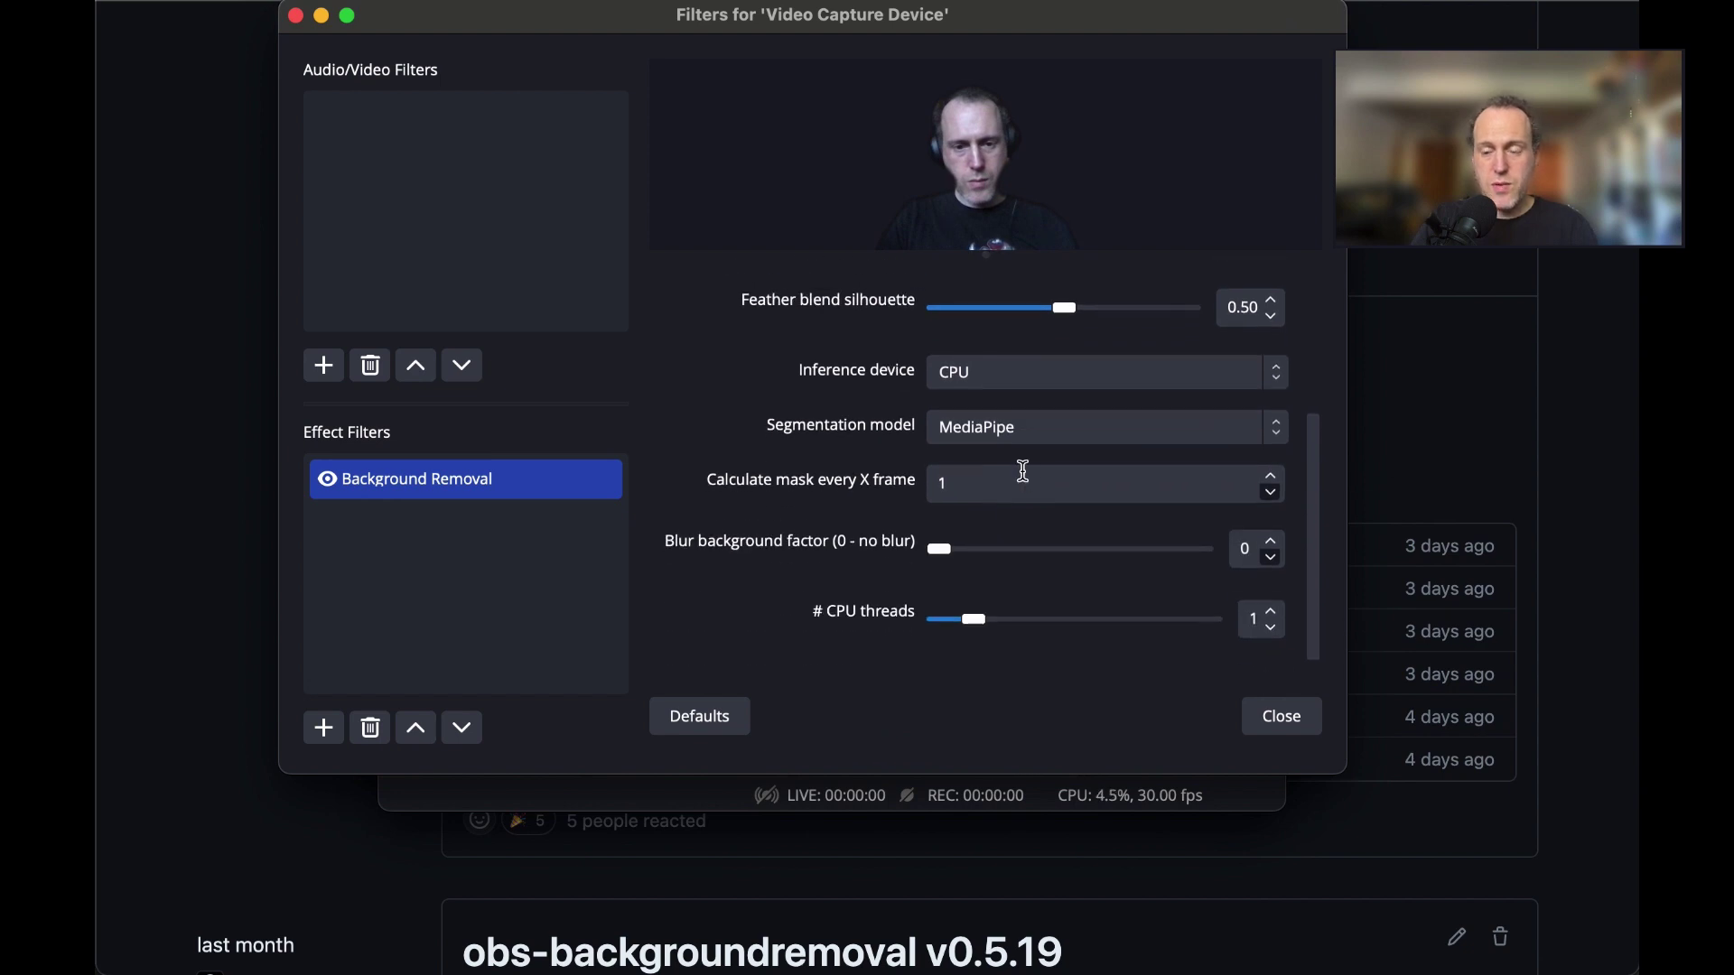
drag(949, 557, 1104, 561)
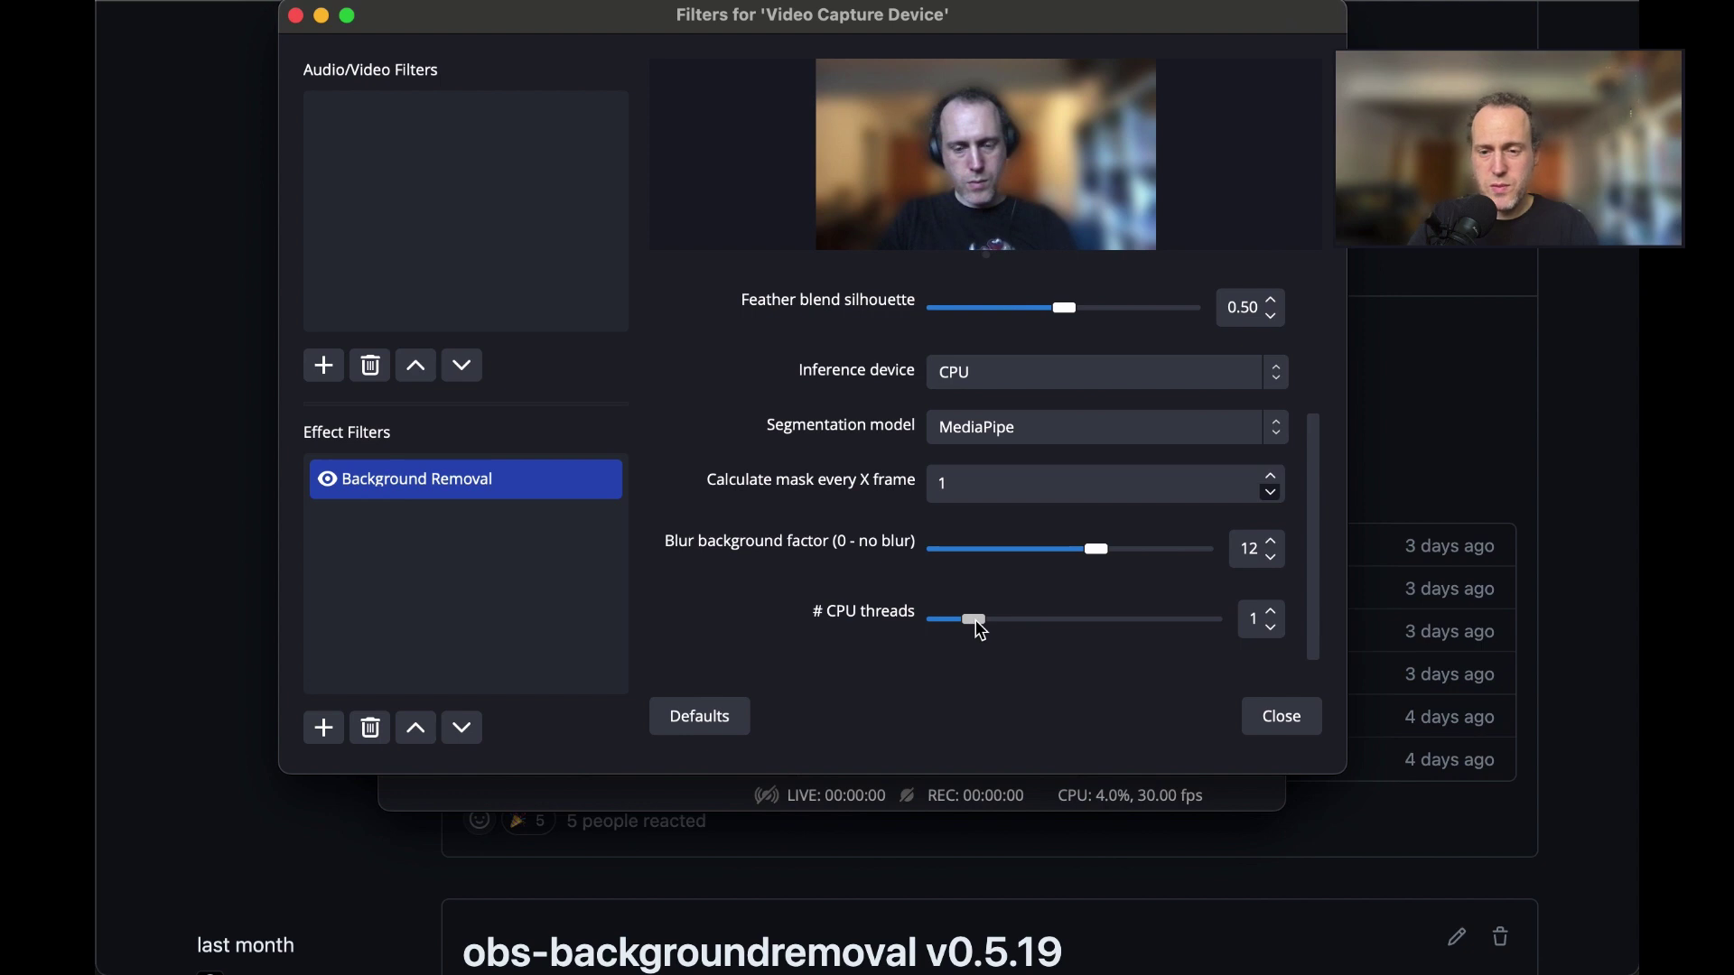
click(1273, 614)
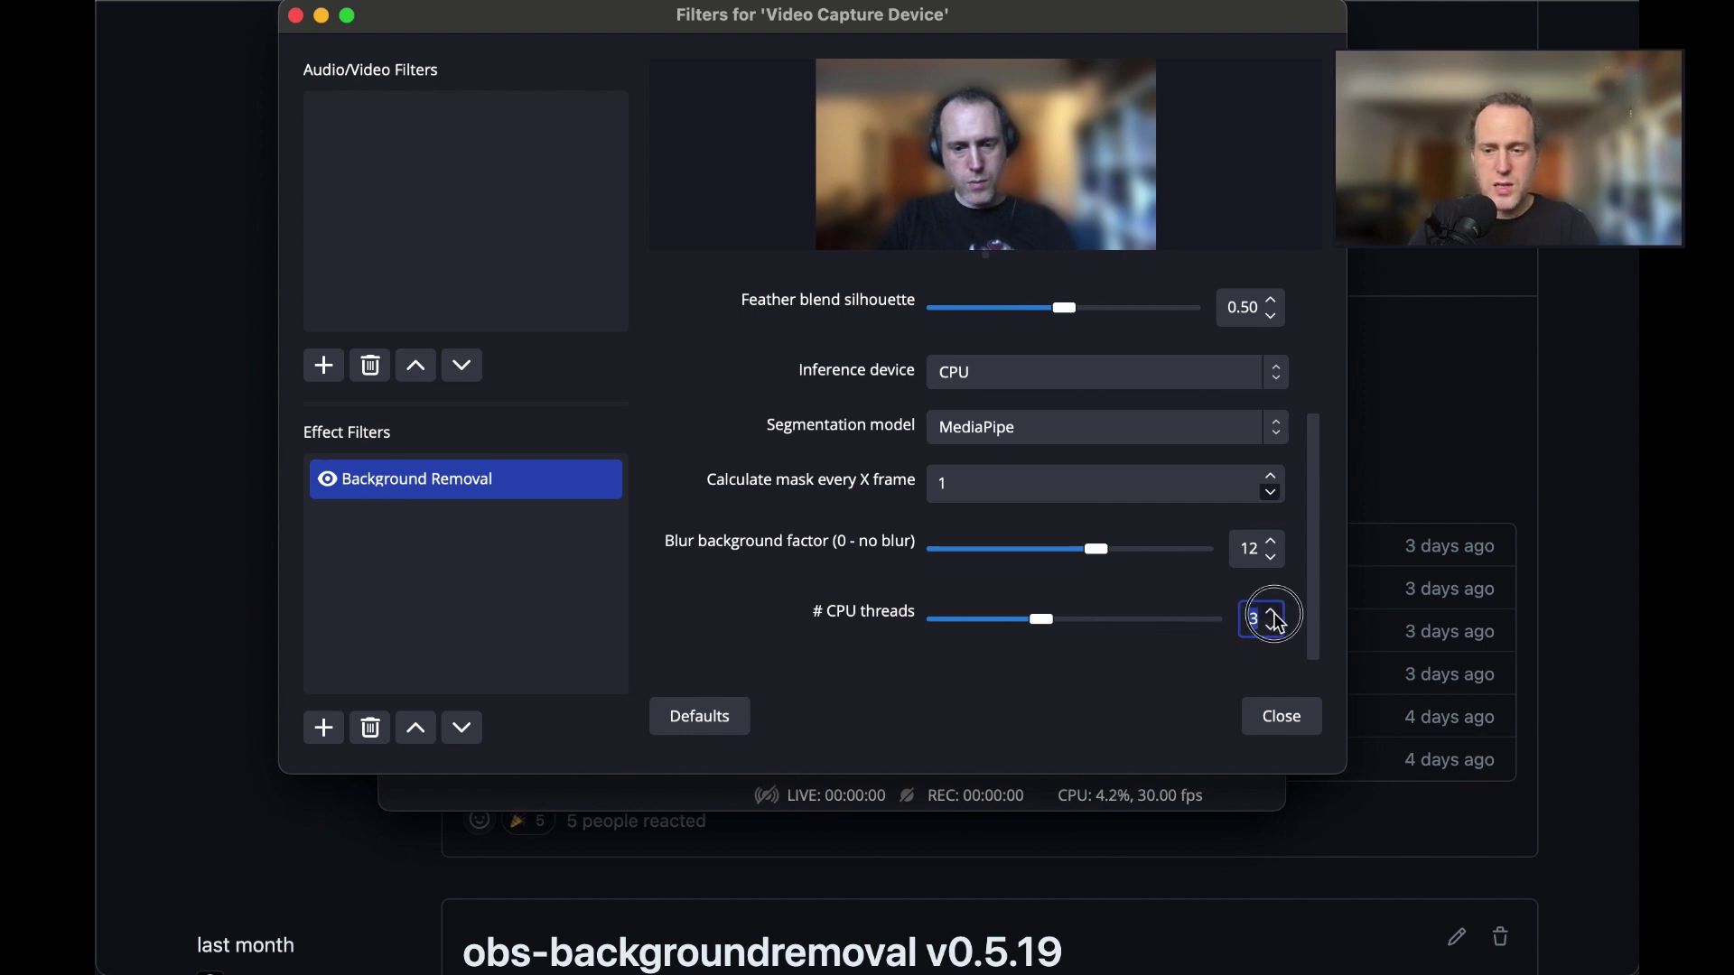
click(1273, 628)
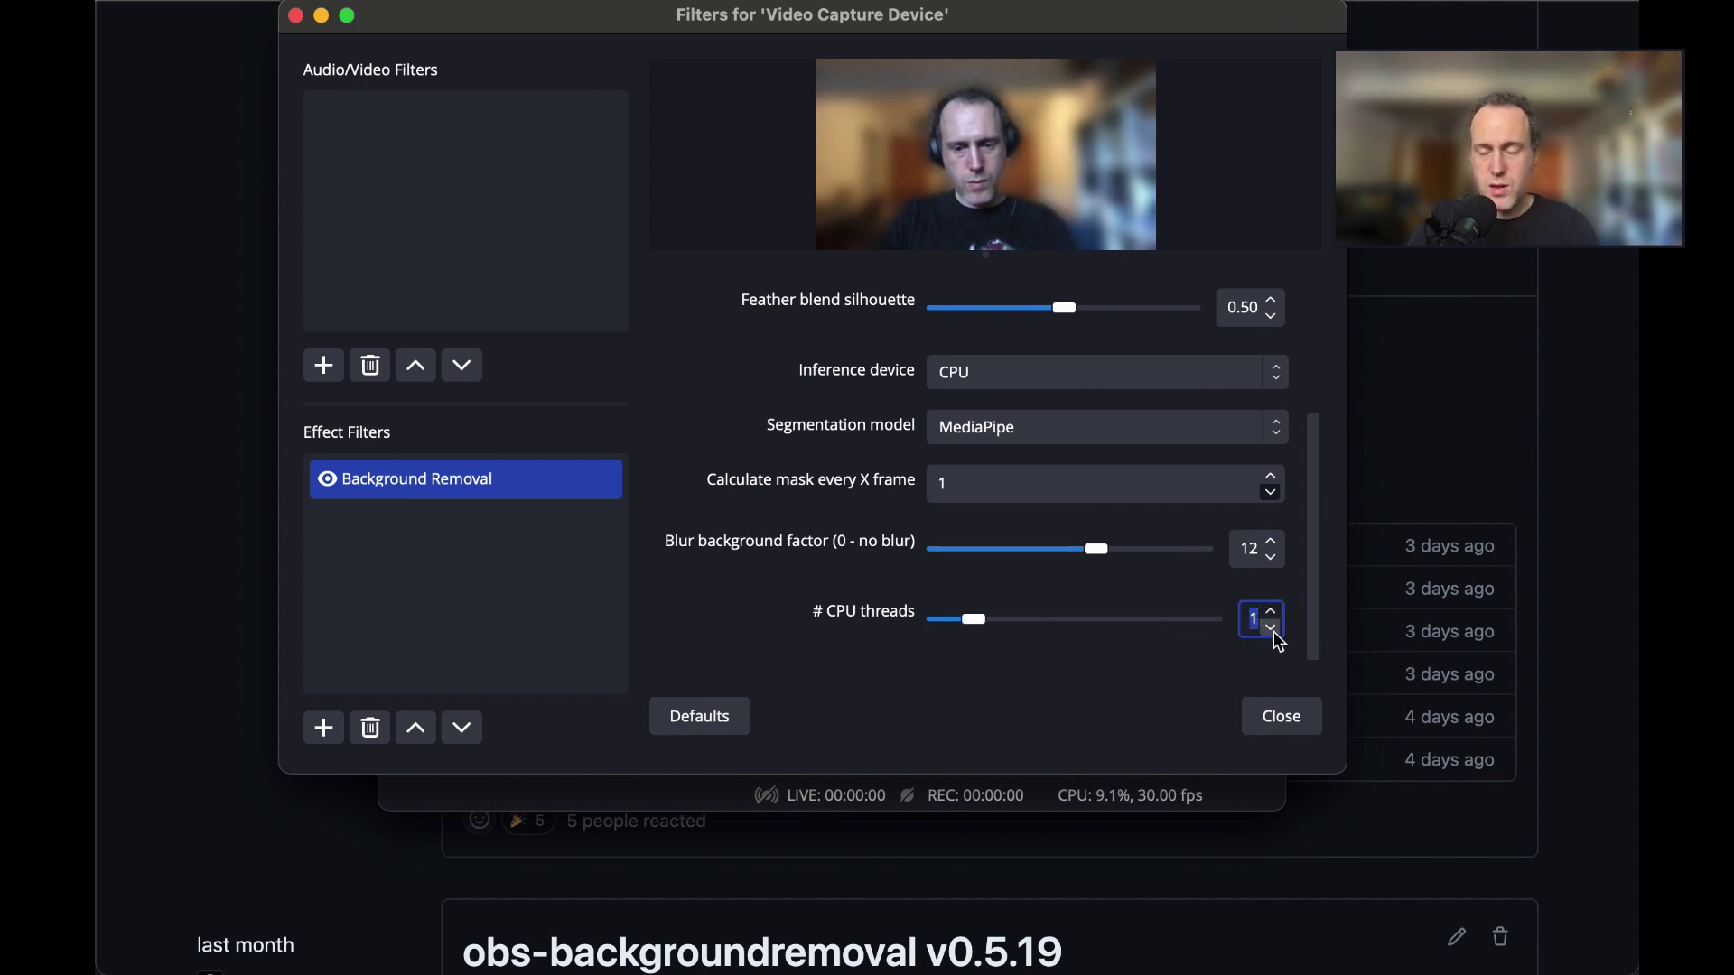
click(1272, 613)
click(1272, 613)
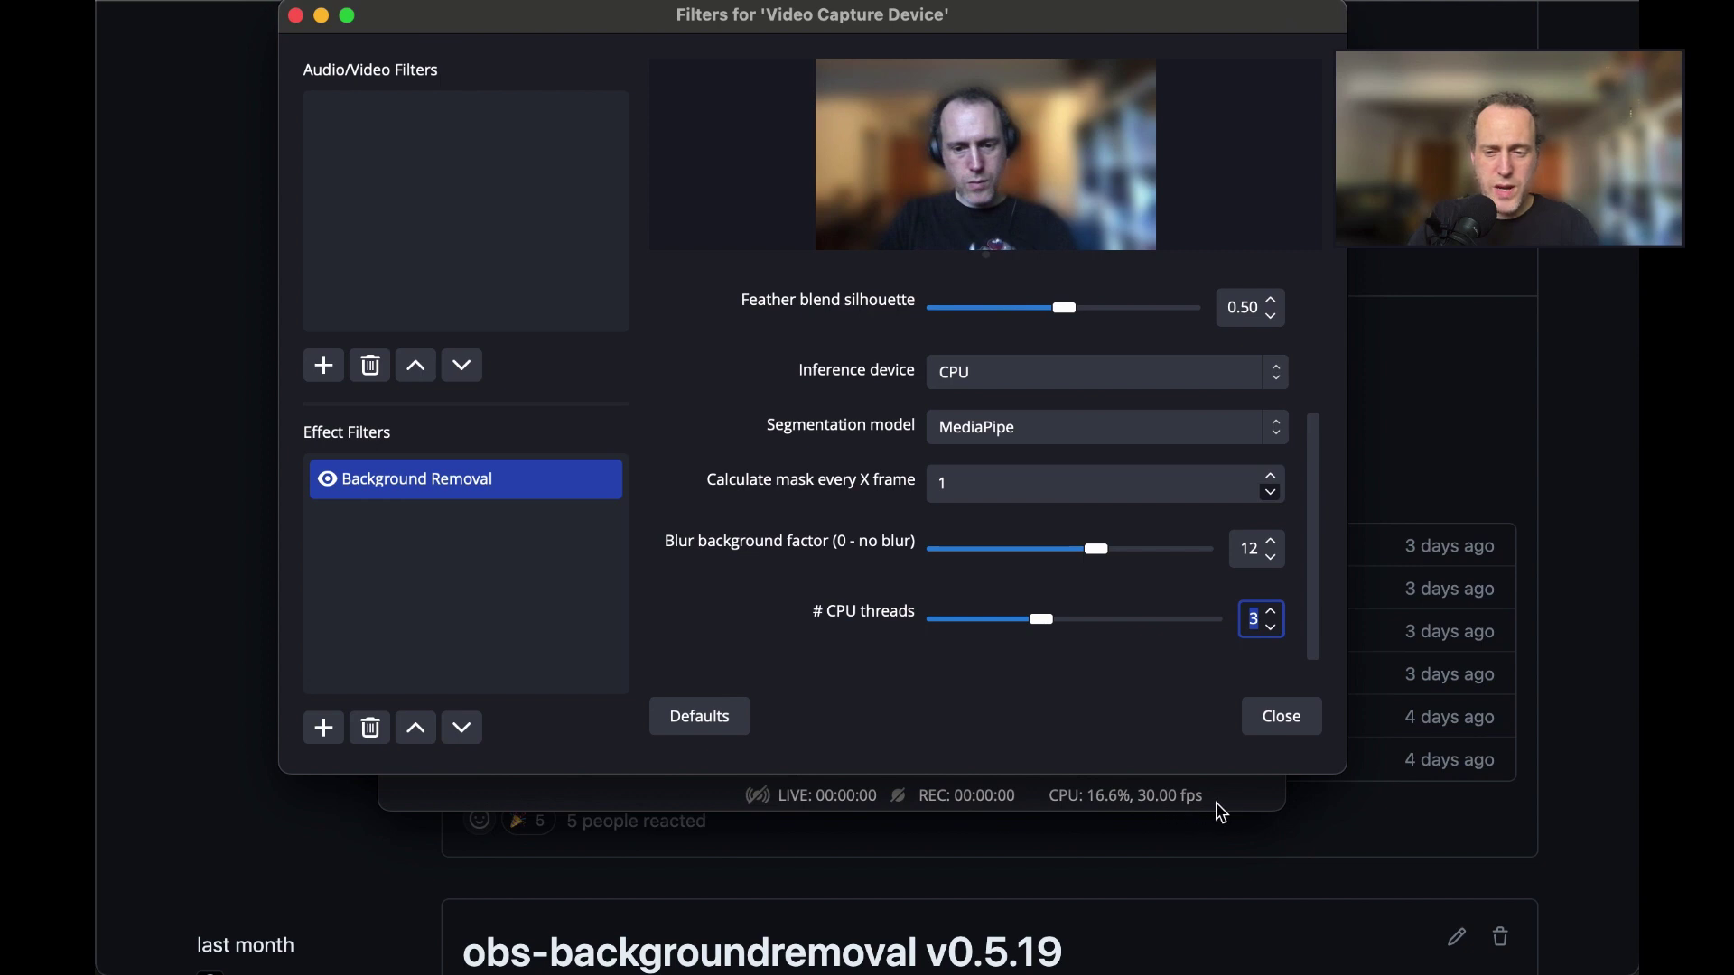
Switch the segmentation model to Robust Video Matting with 3 CPU threads
click(1084, 430)
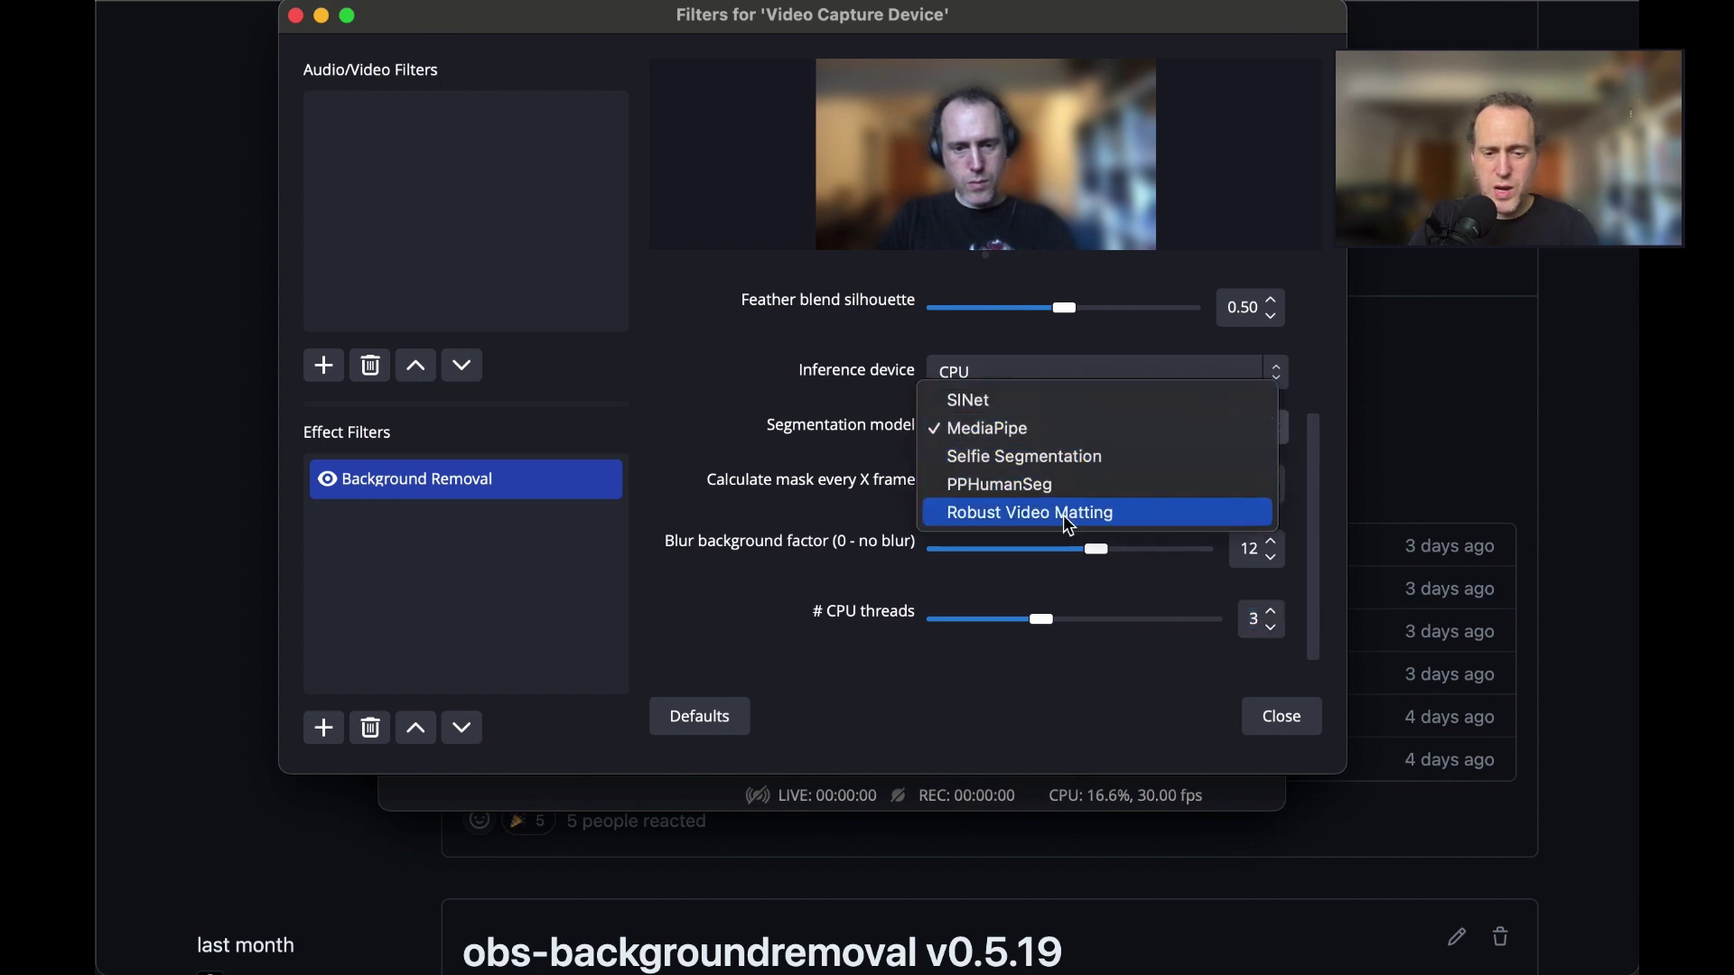
click(1065, 520)
click(1272, 627)
click(1272, 628)
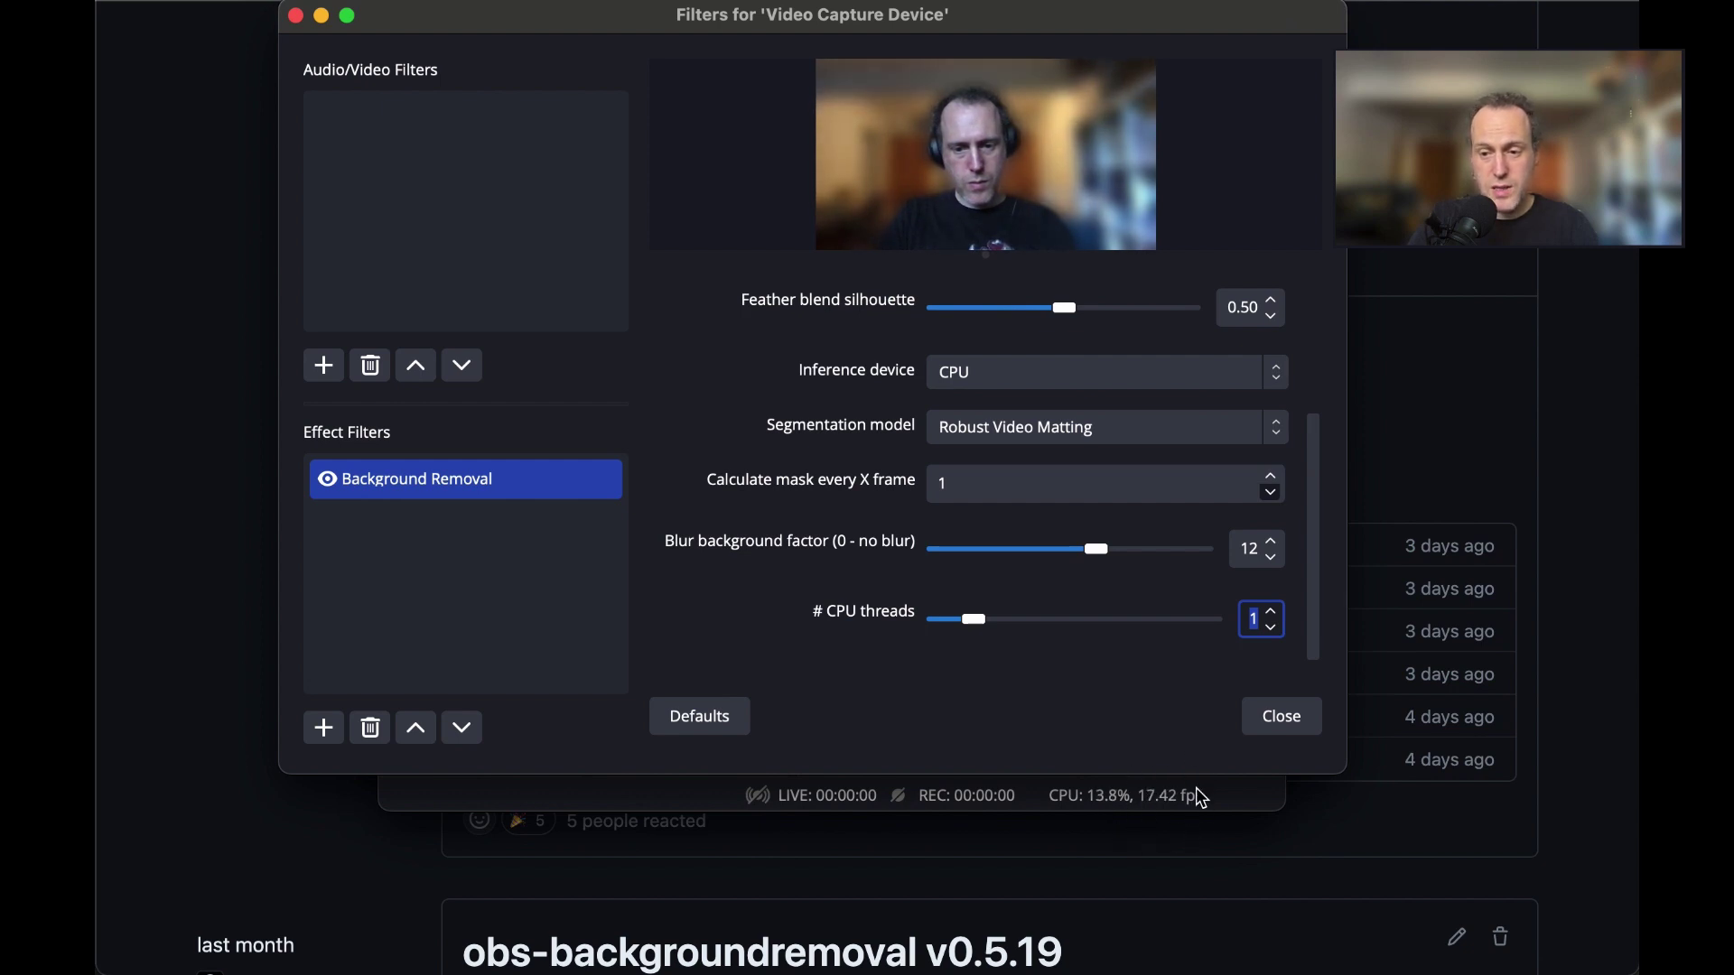
click(1280, 616)
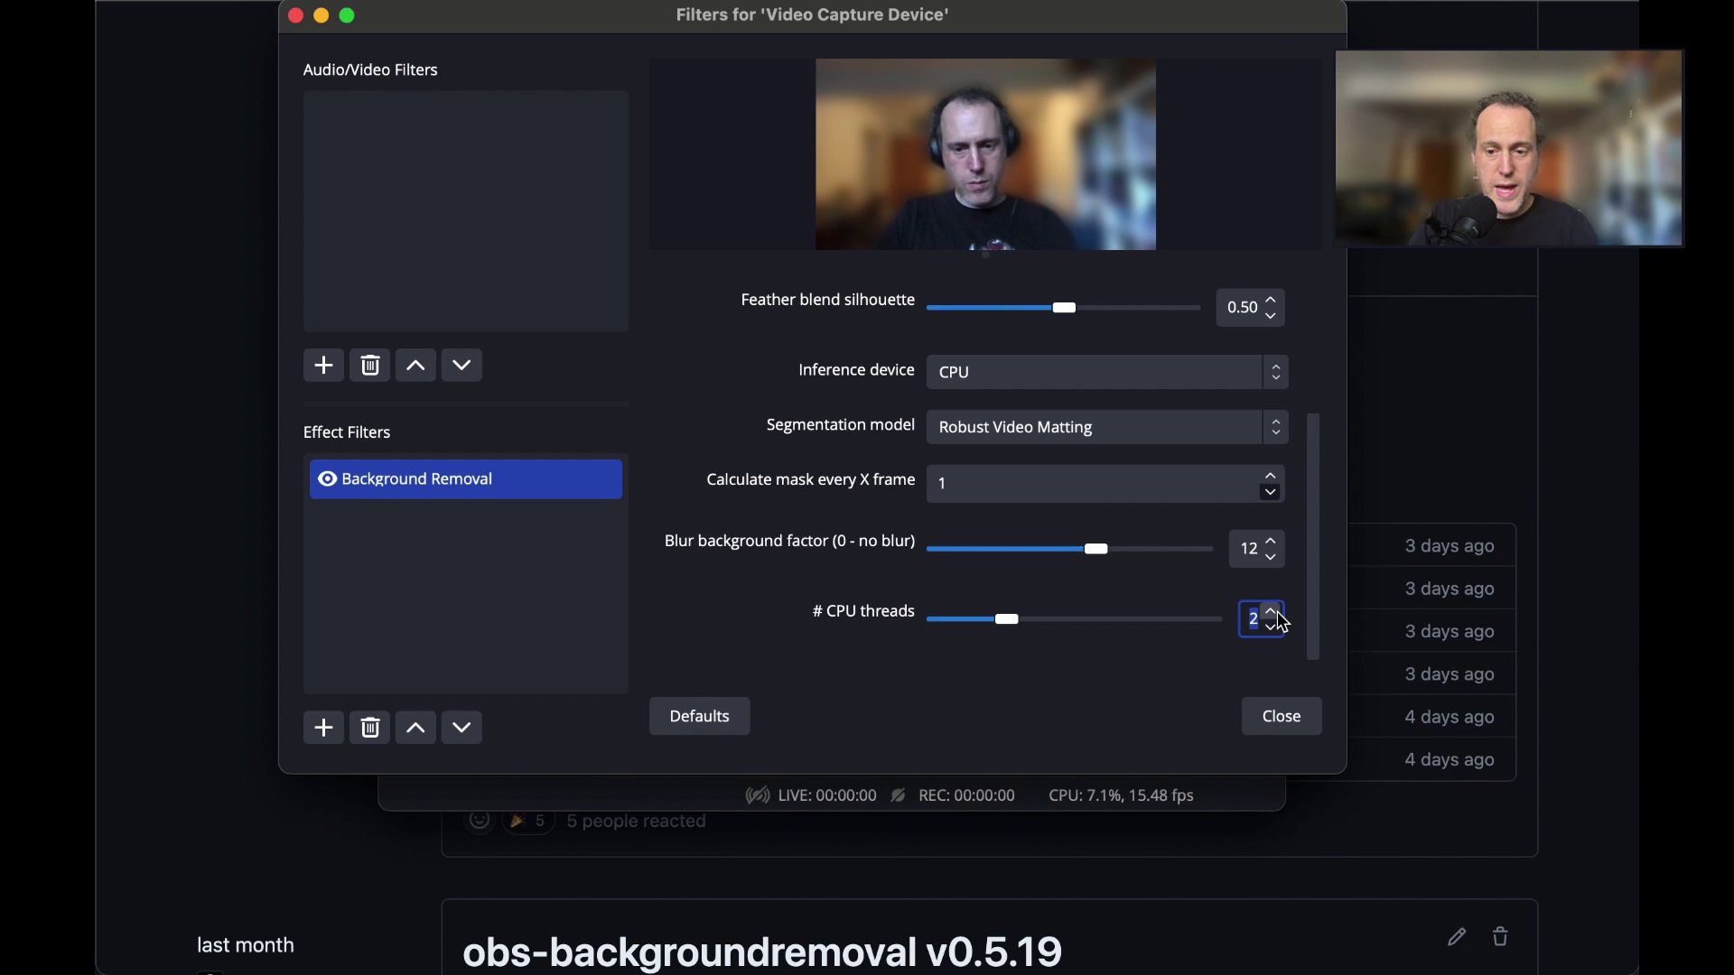
click(1280, 616)
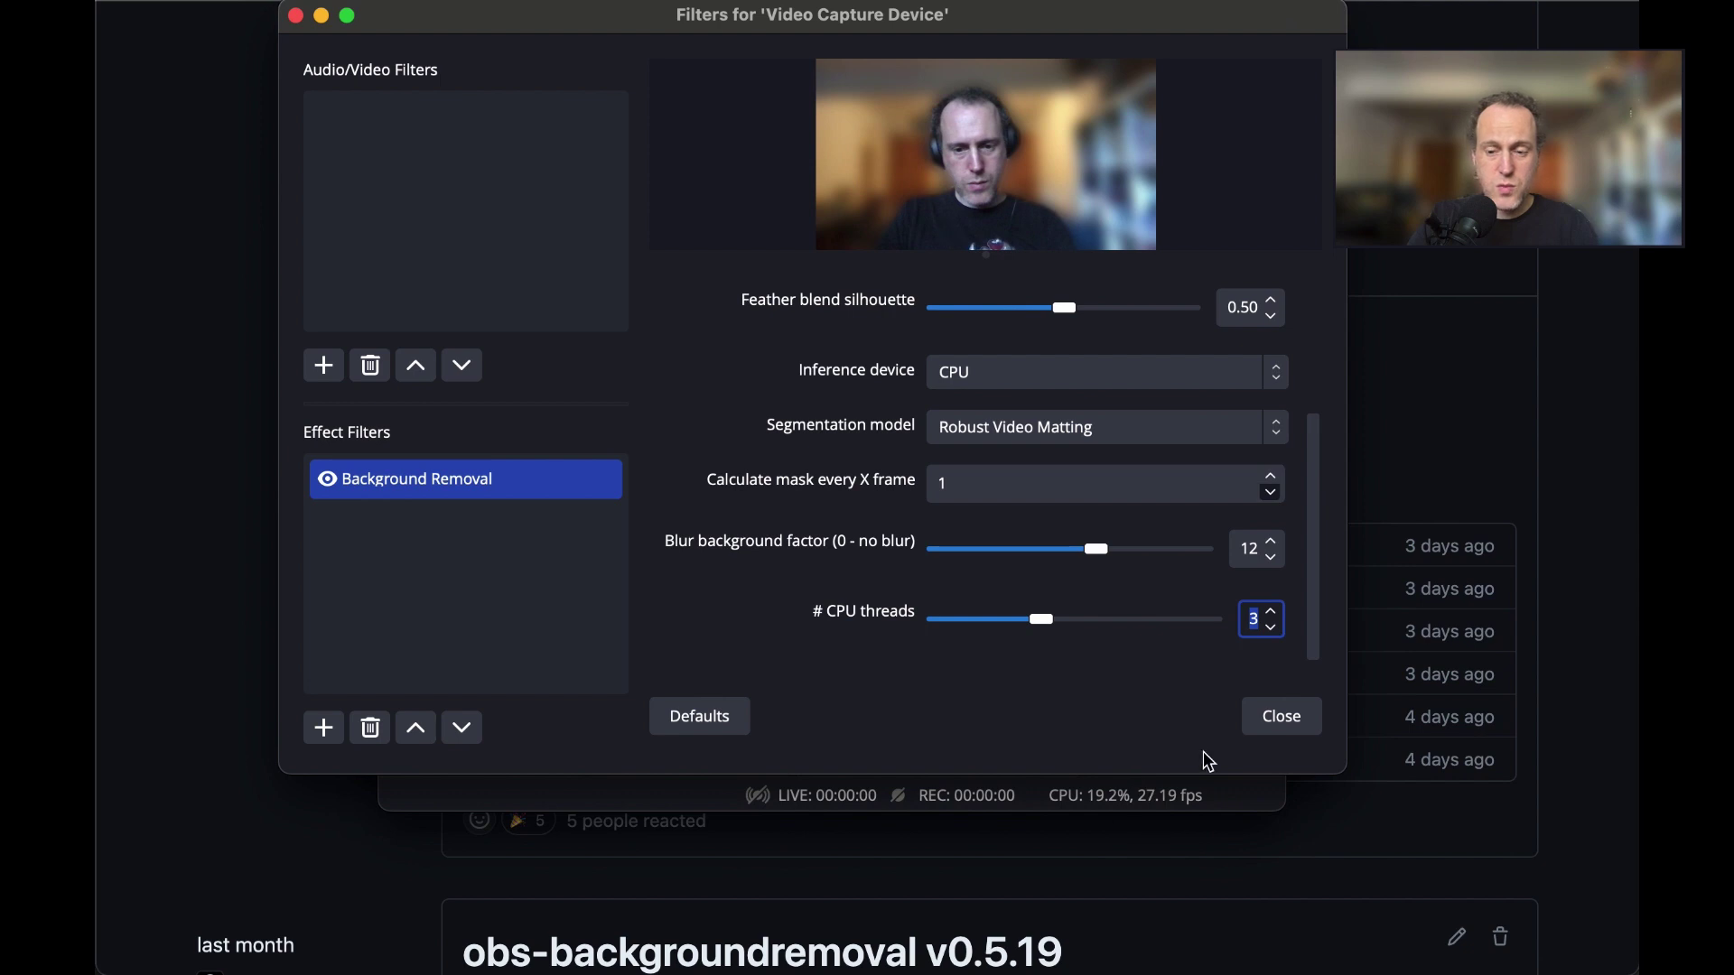
Revert to MediaPipe with 1 CPU thread and disable the threshold
click(1099, 434)
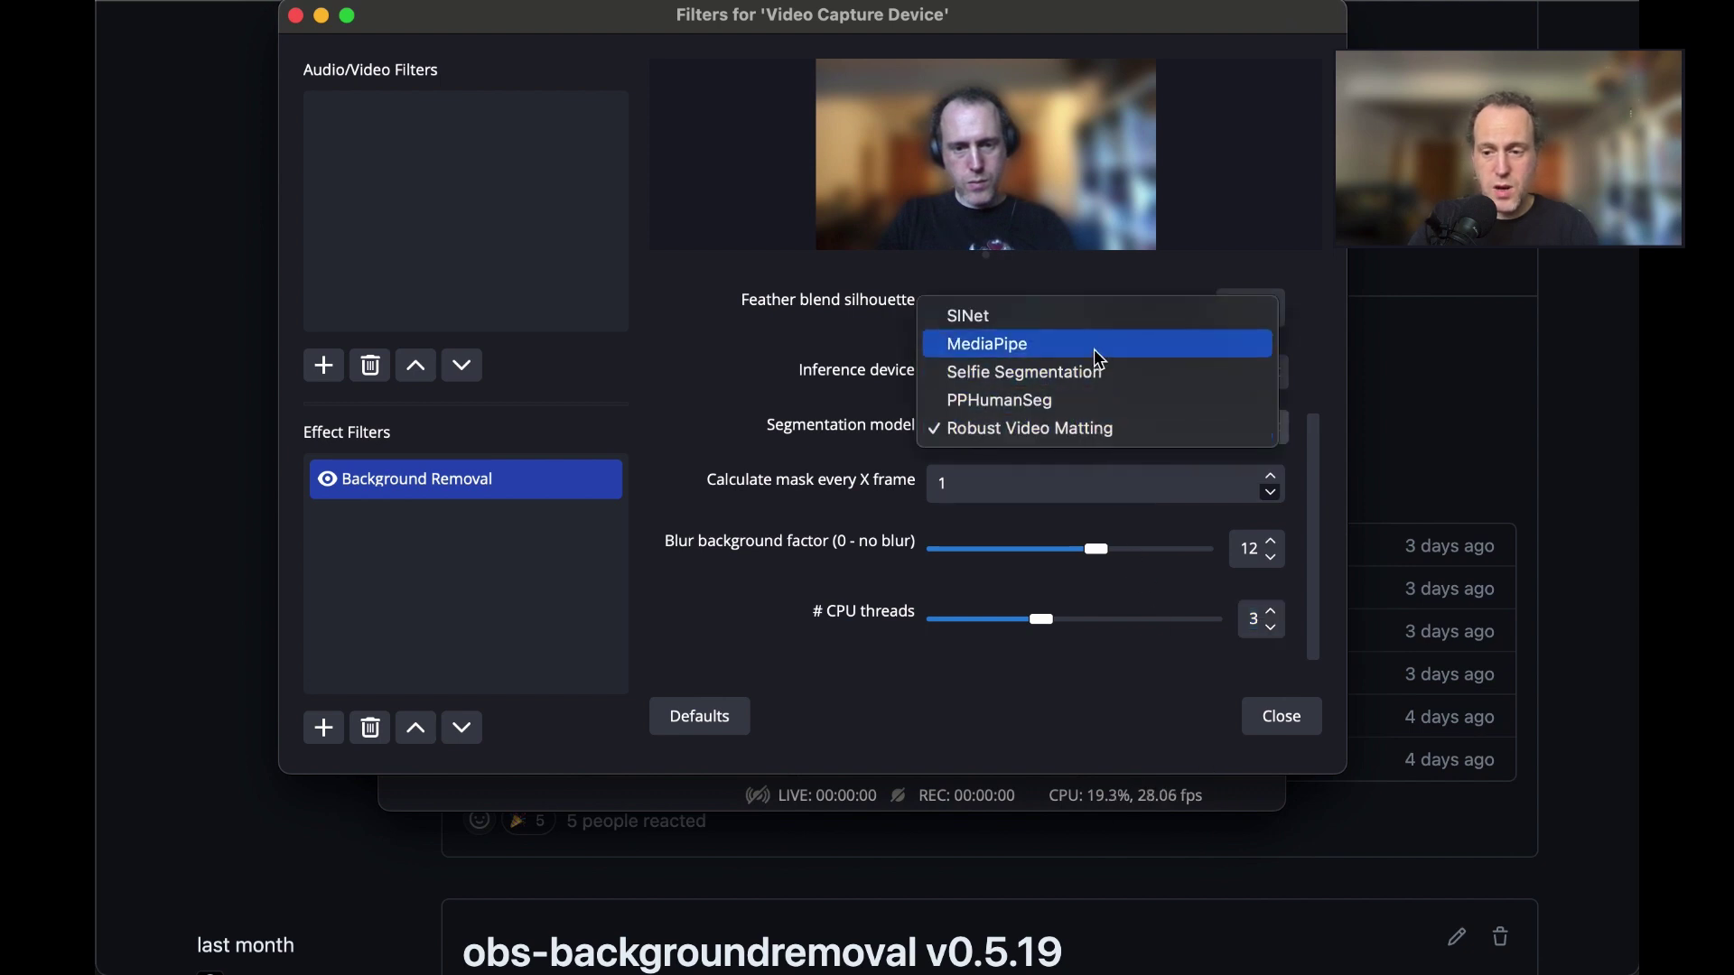
click(1095, 343)
click(1272, 627)
click(1272, 627)
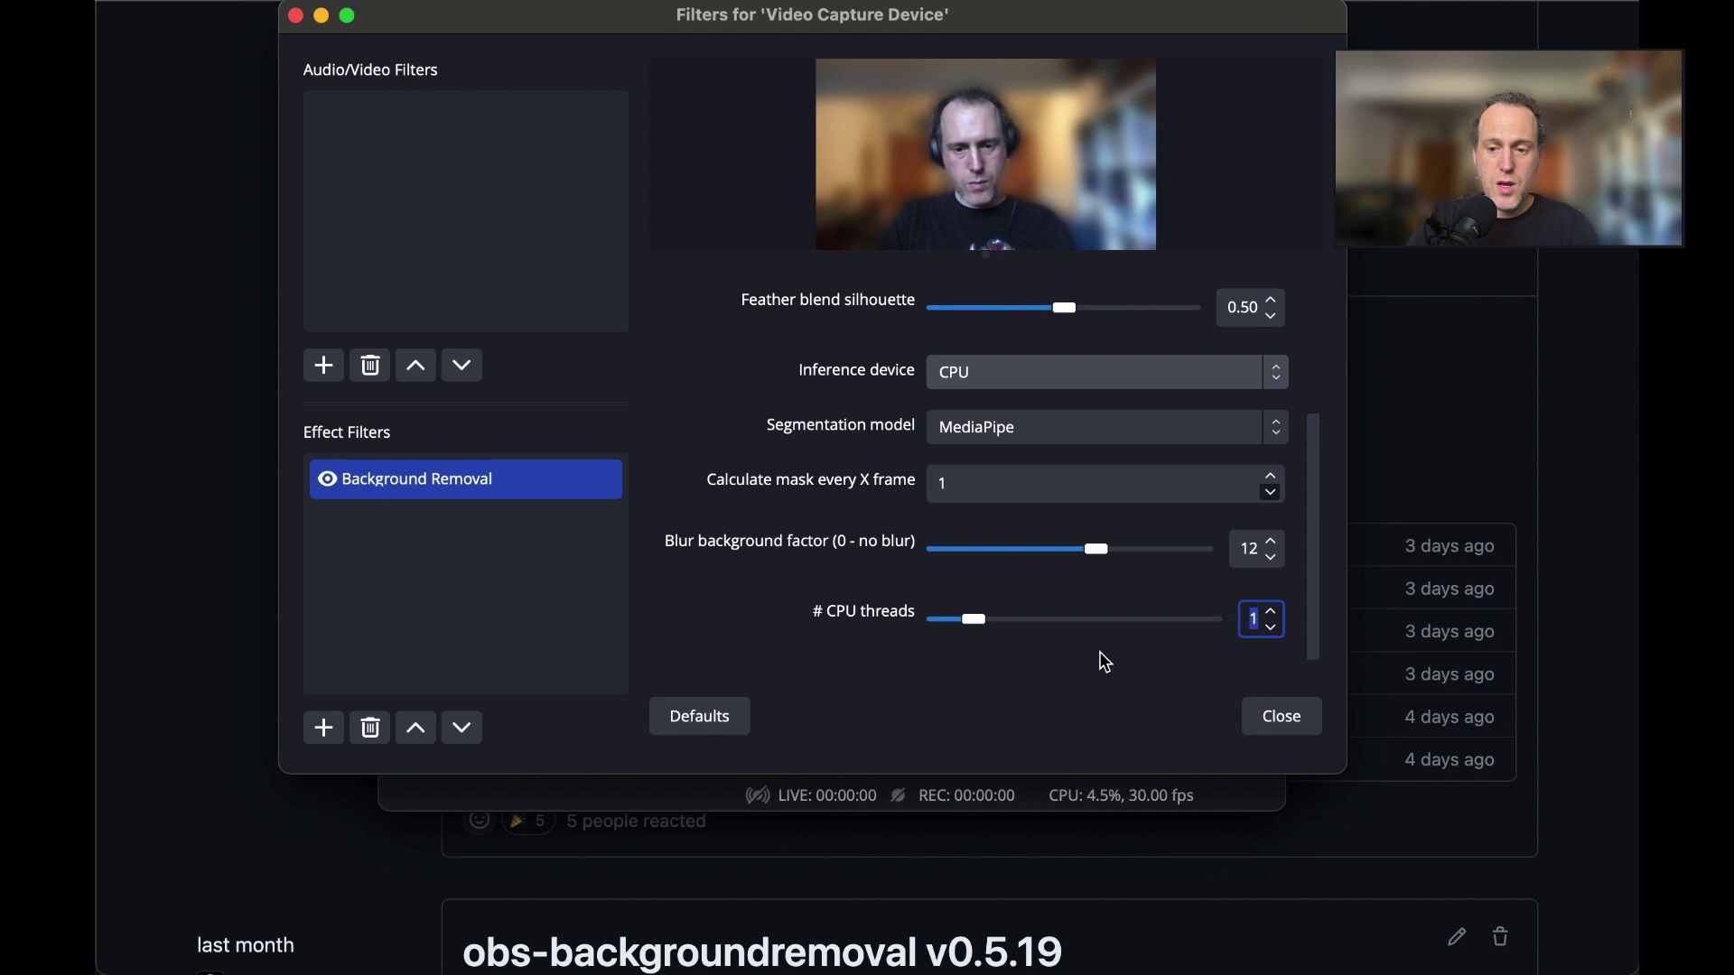
scroll(1104, 620, up, 5)
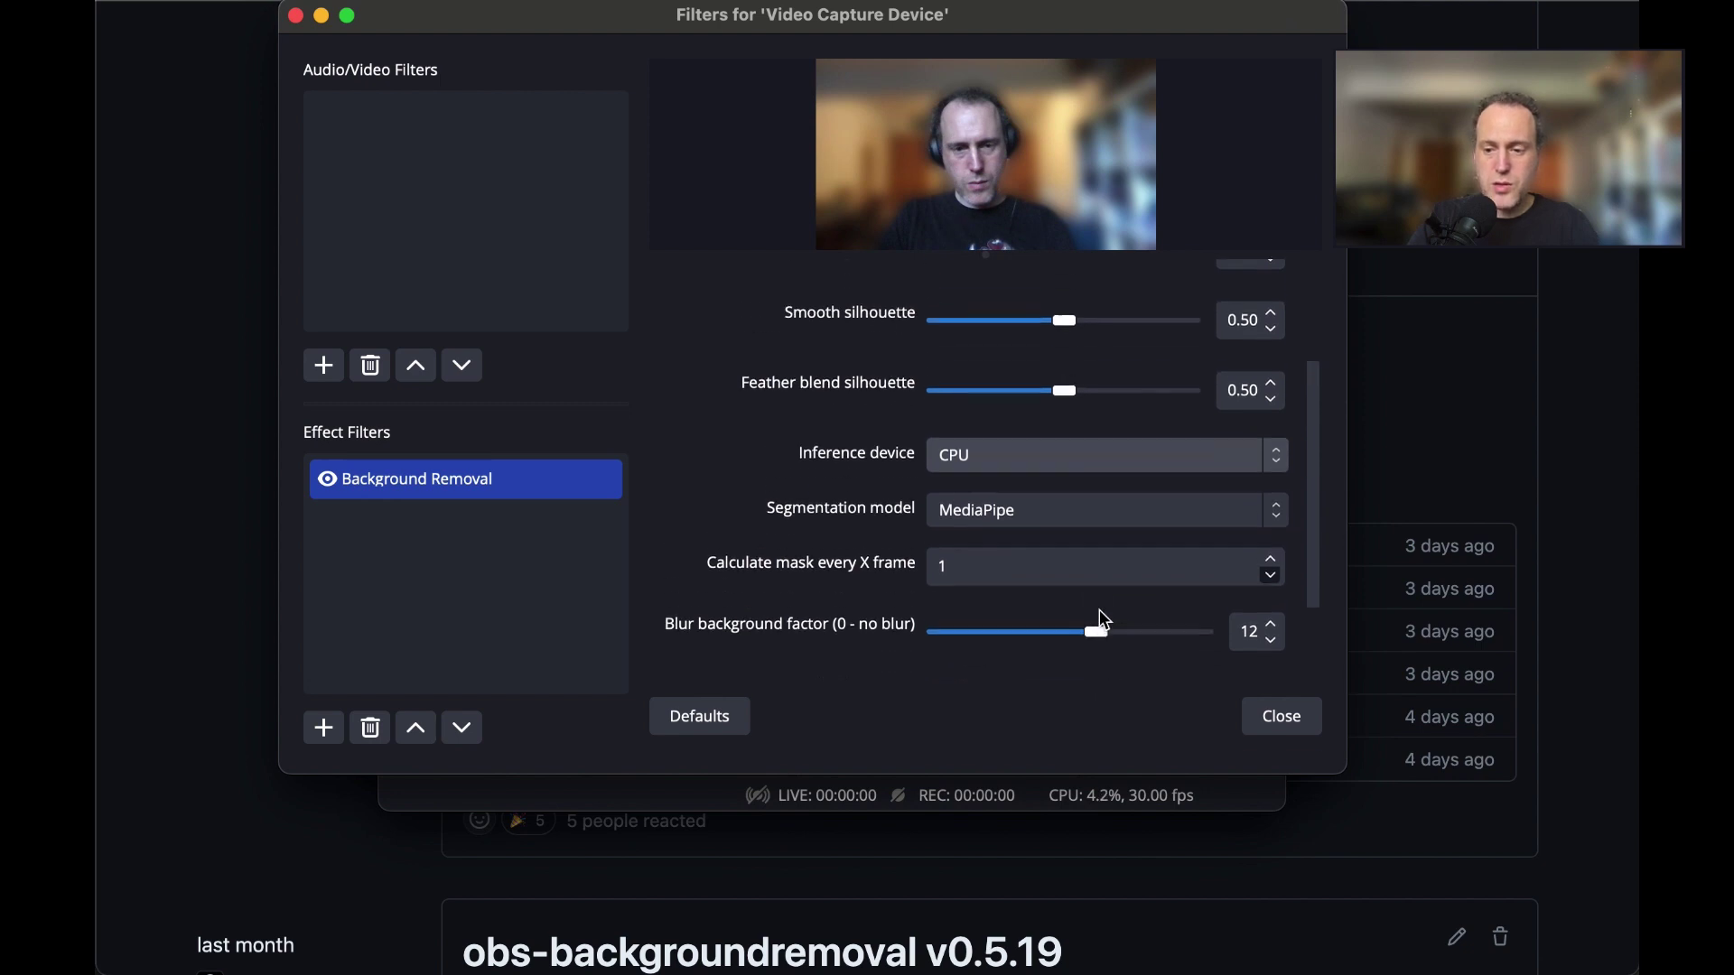
click(937, 287)
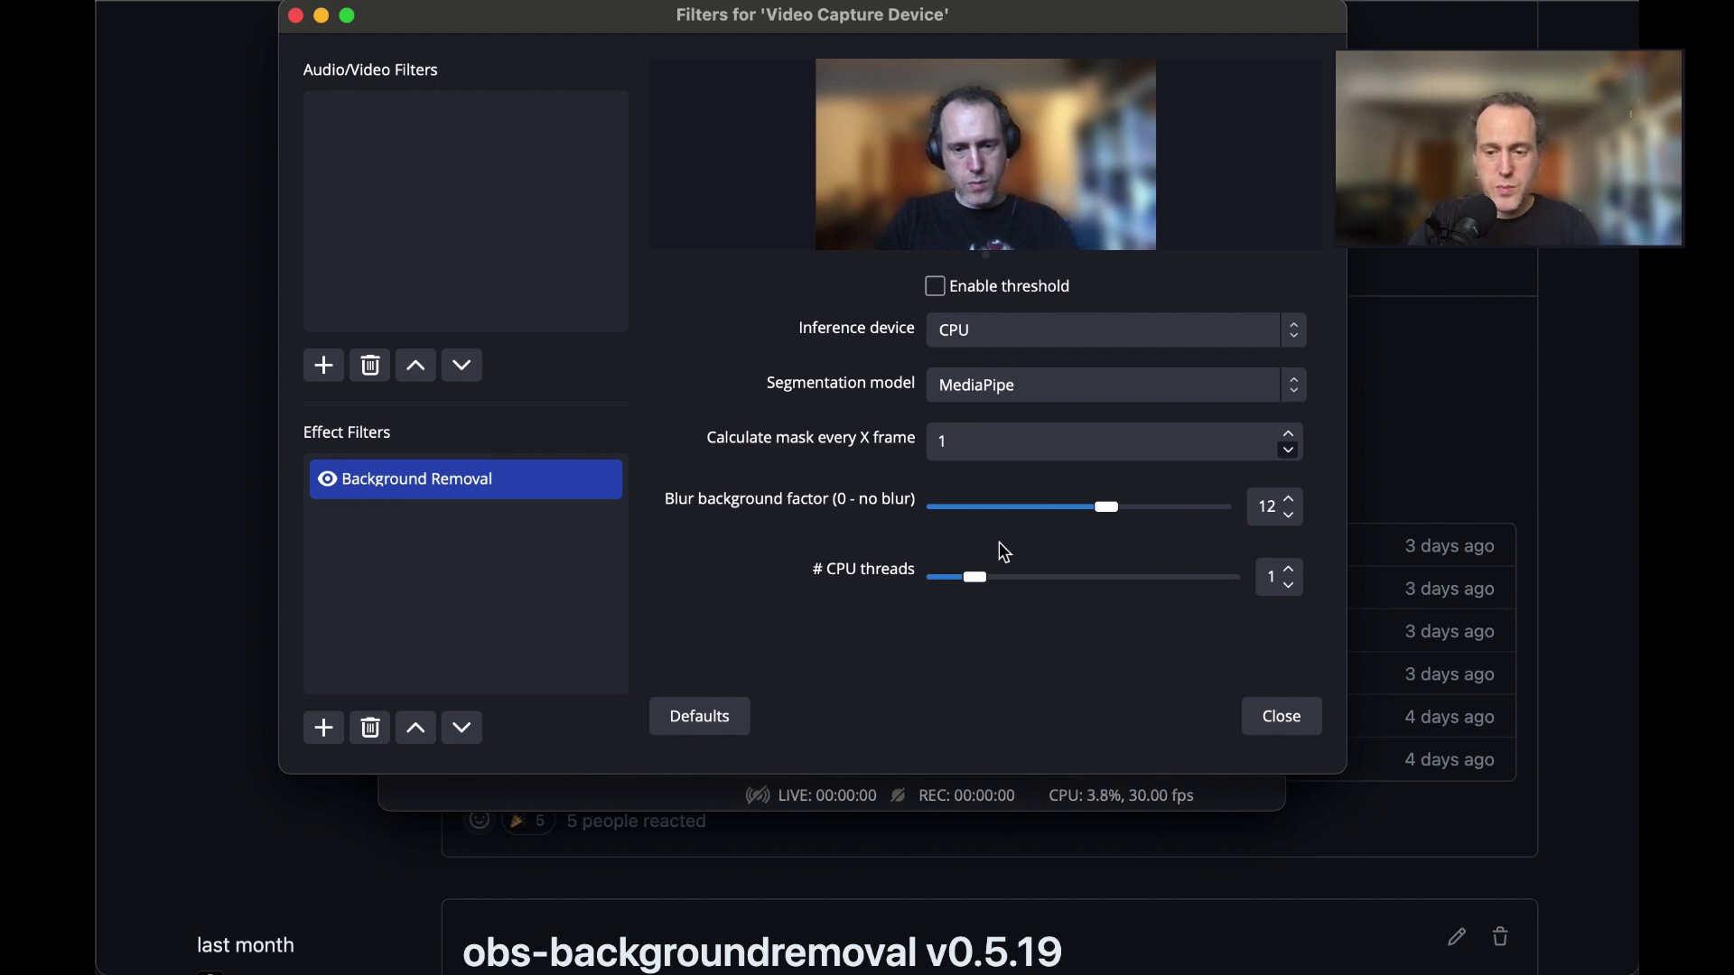
drag(986, 585, 928, 589)
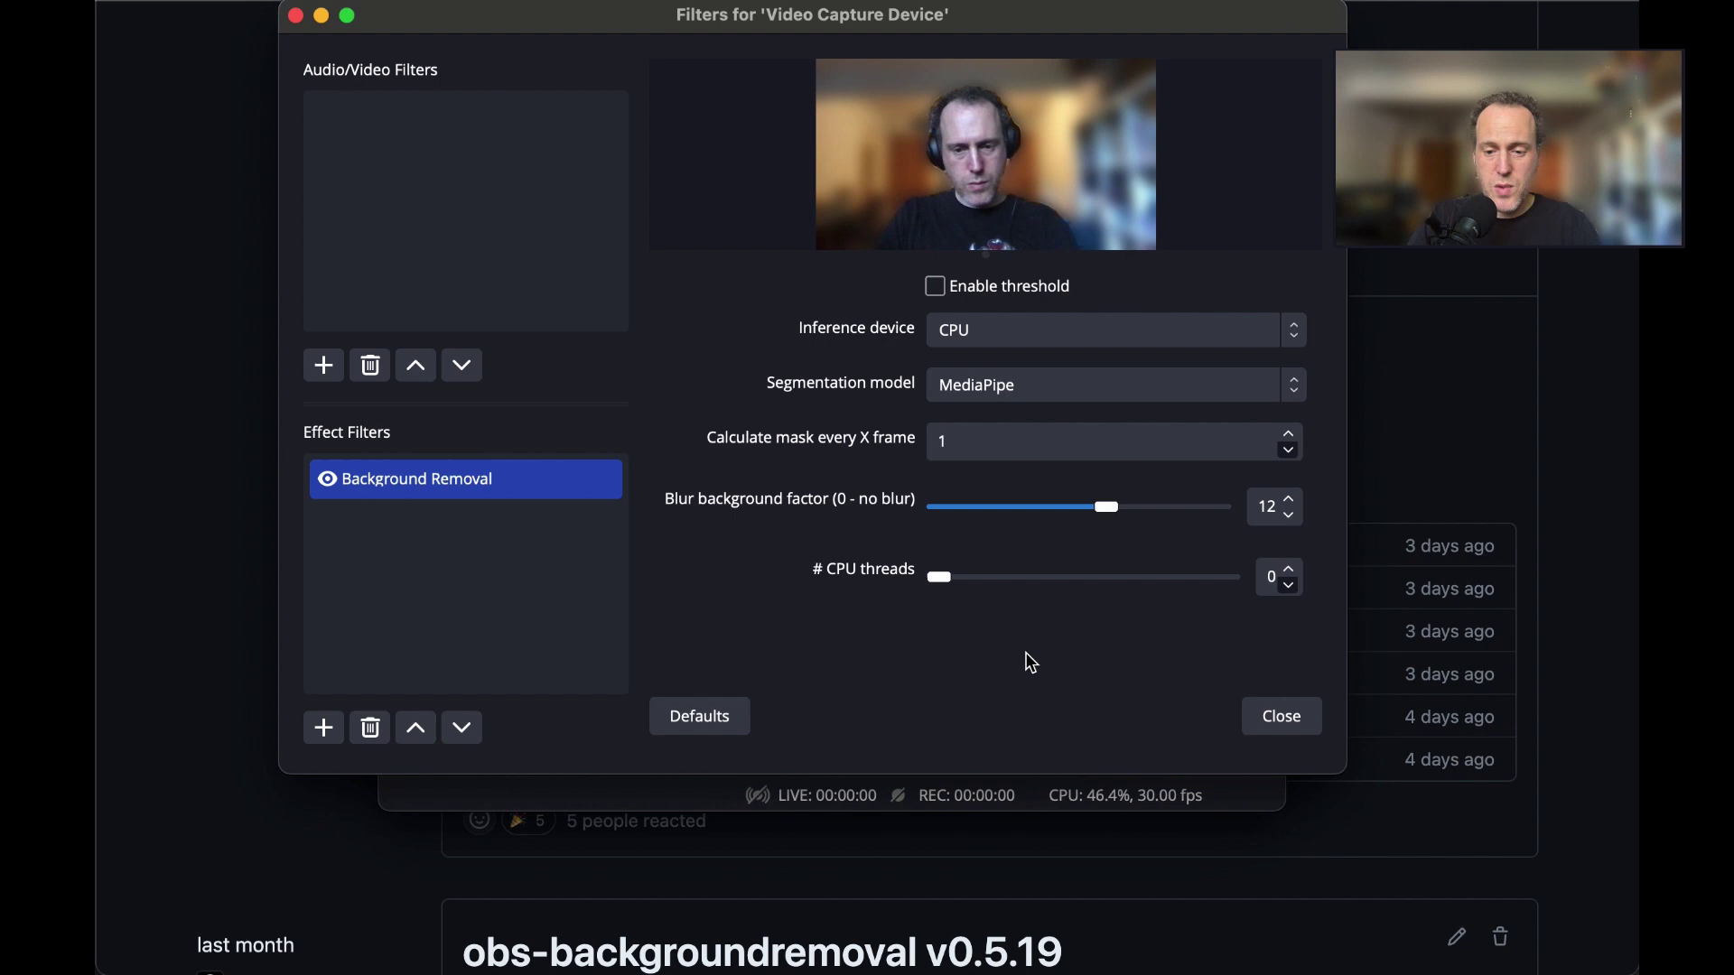
click(1291, 571)
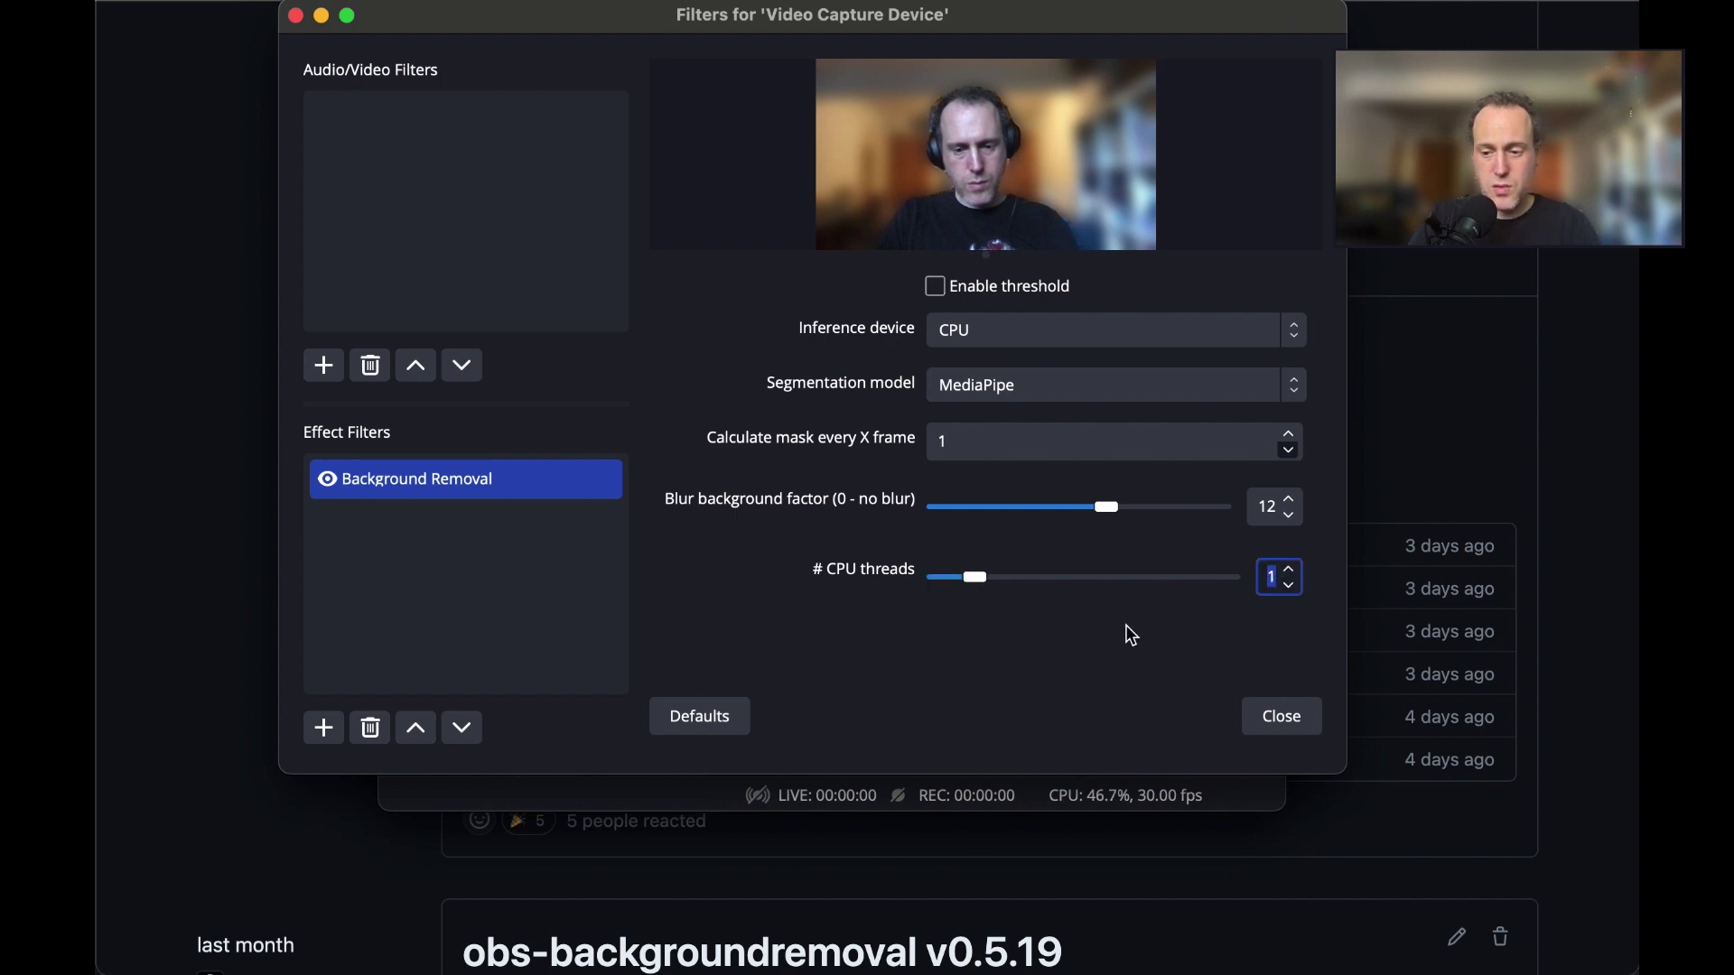
click(941, 290)
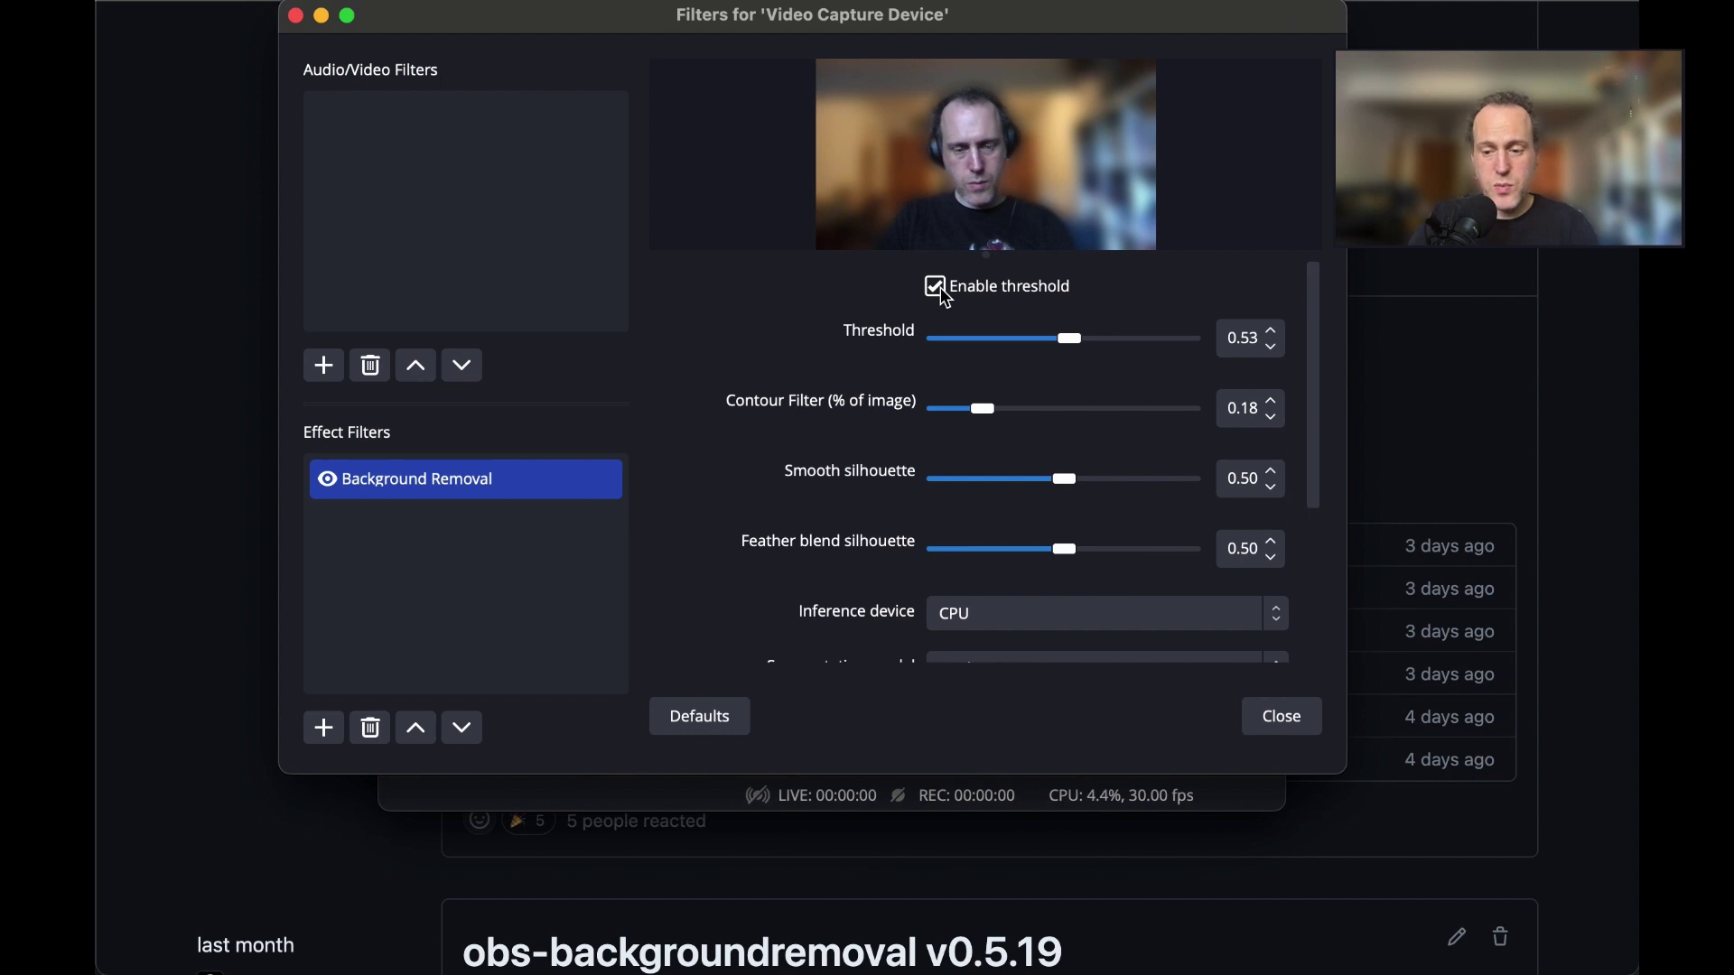
click(942, 291)
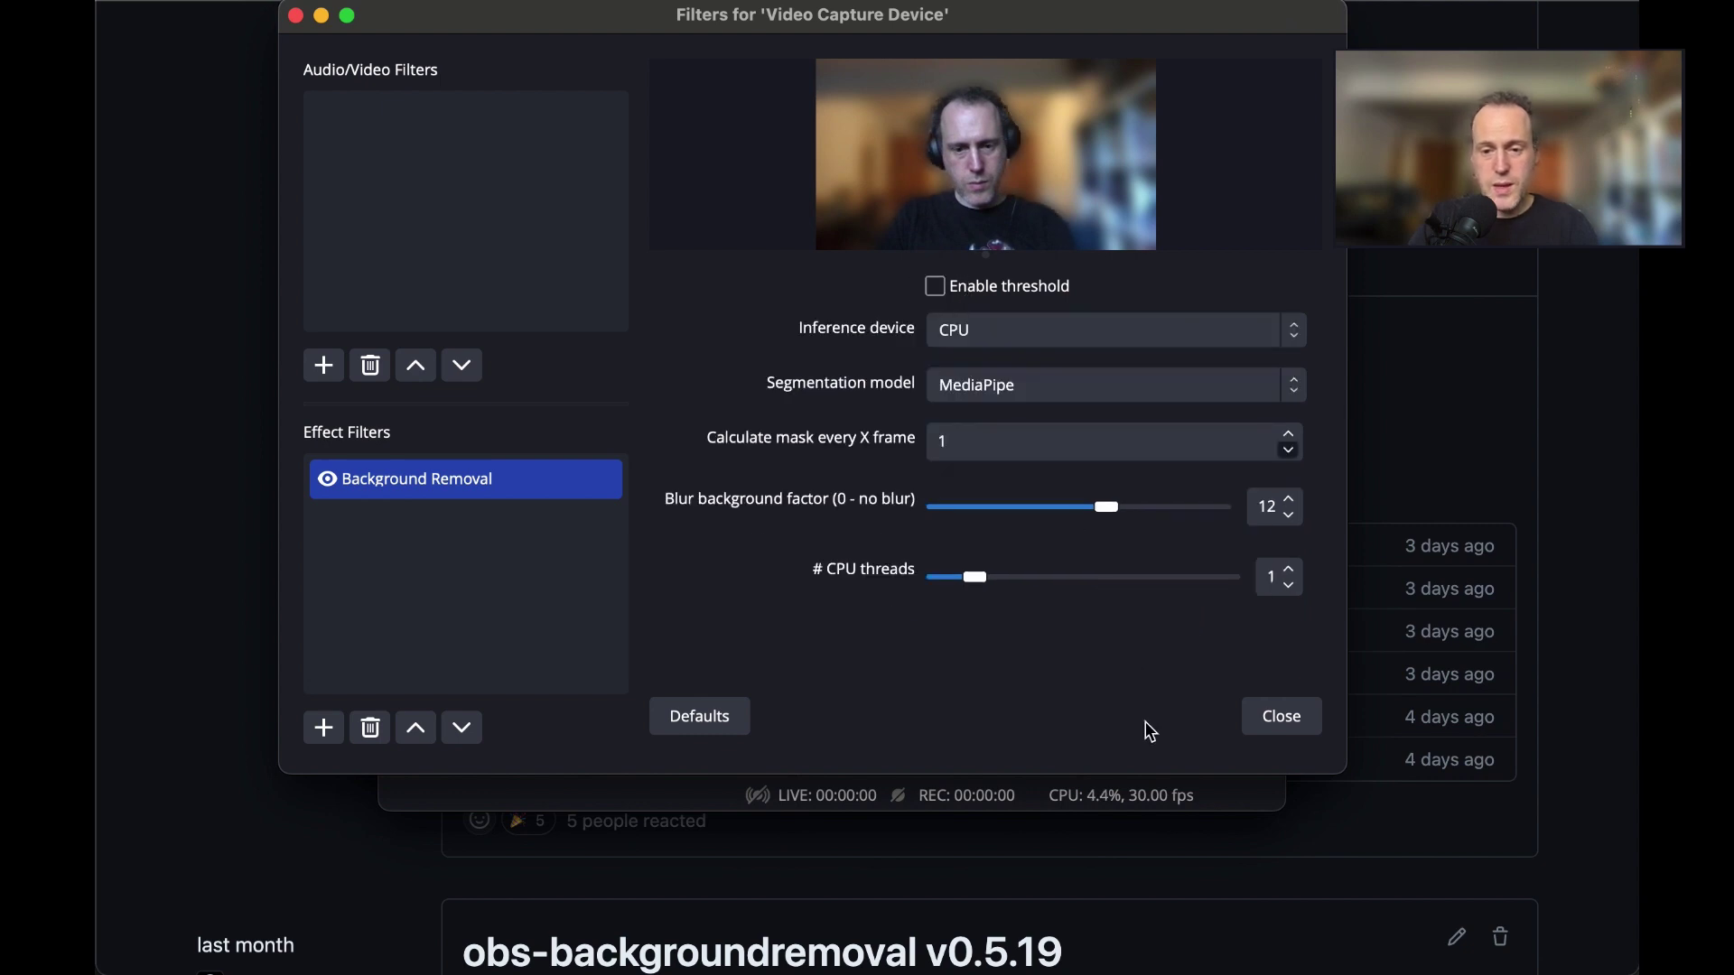
Try CoreML as the inference device, then switch back to CPU
click(1032, 334)
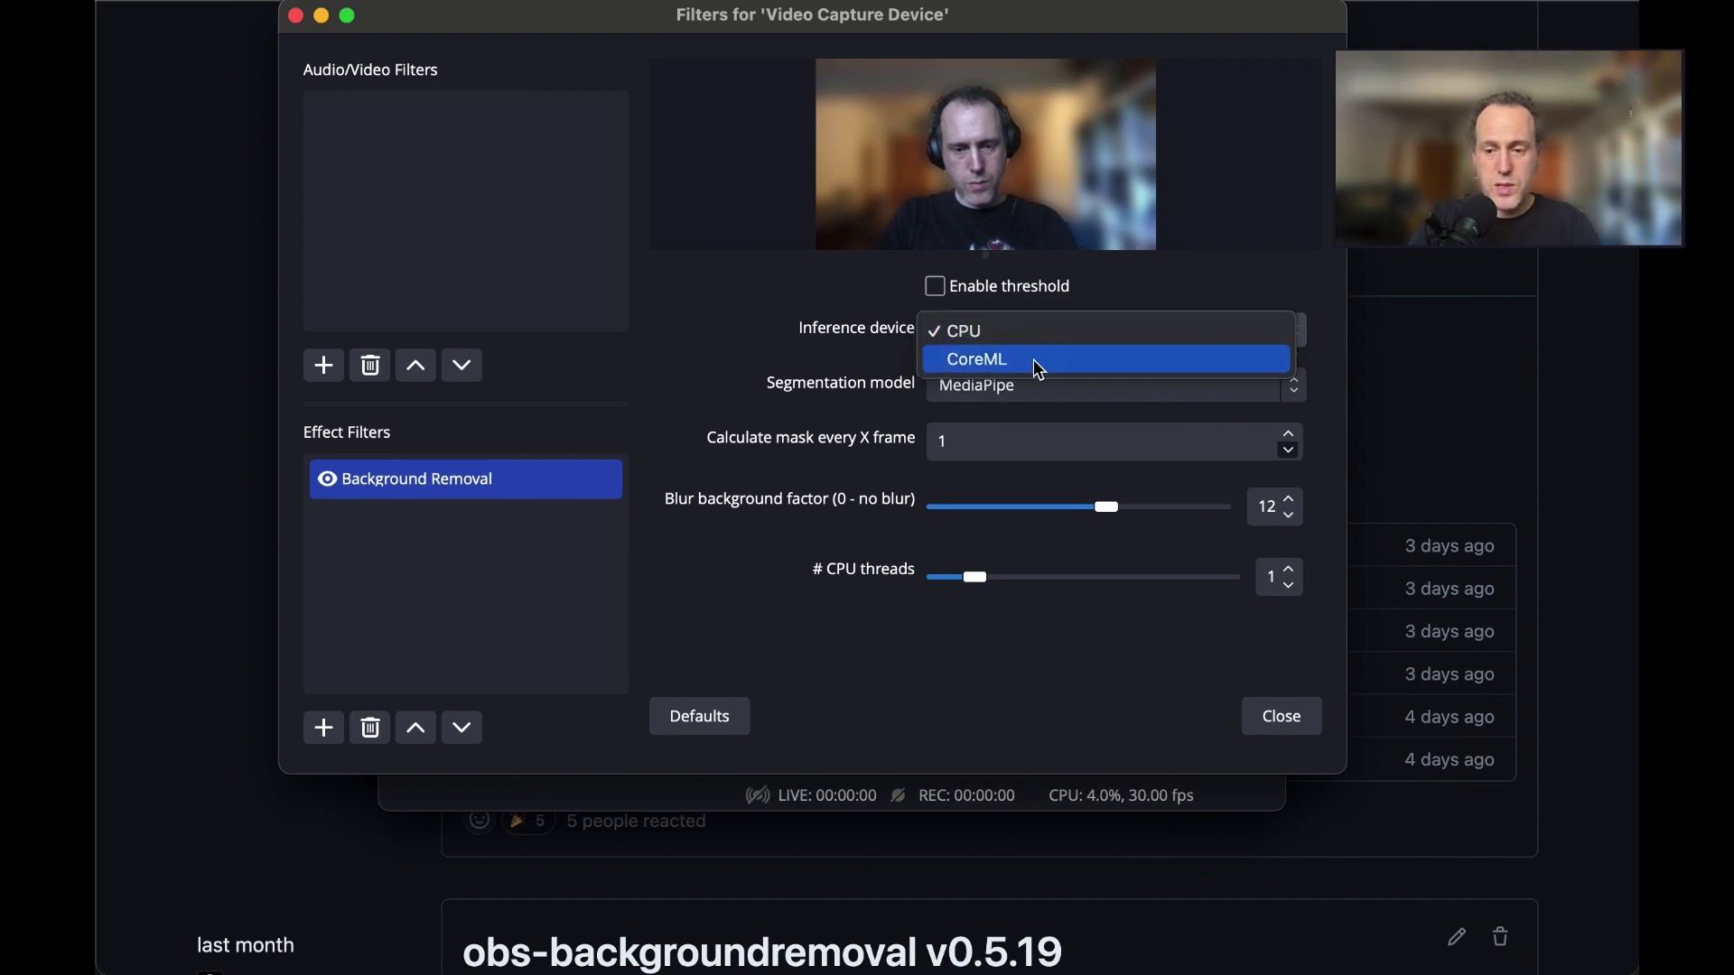
click(1037, 362)
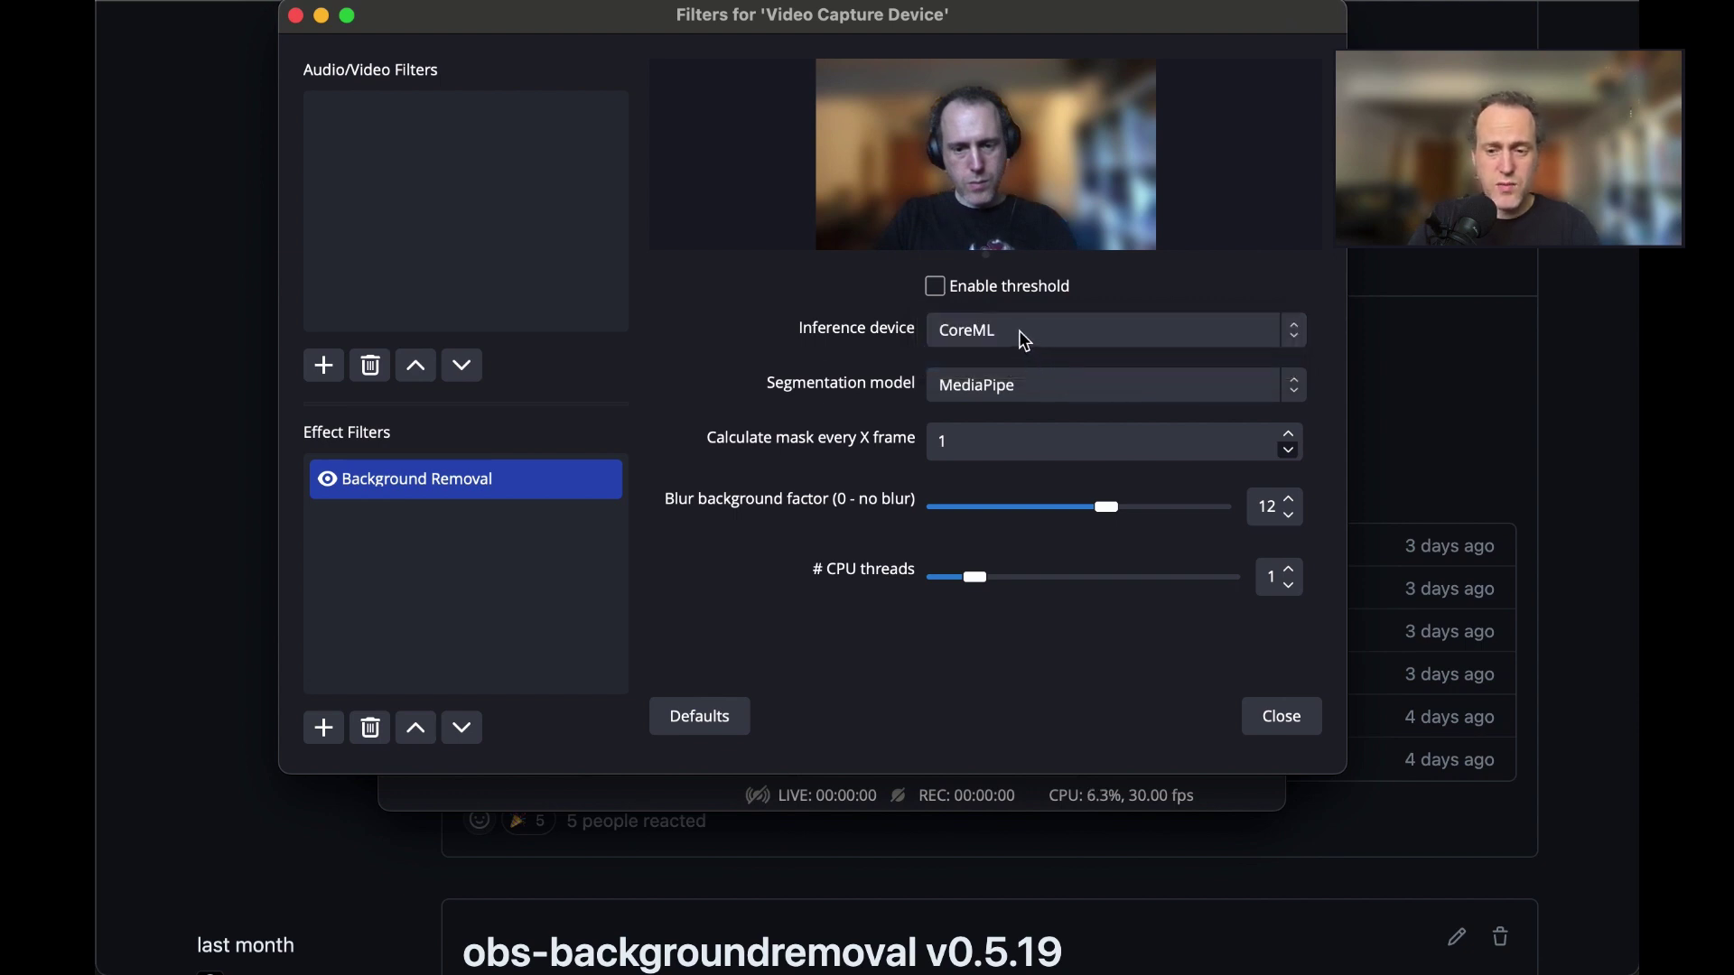
click(1022, 334)
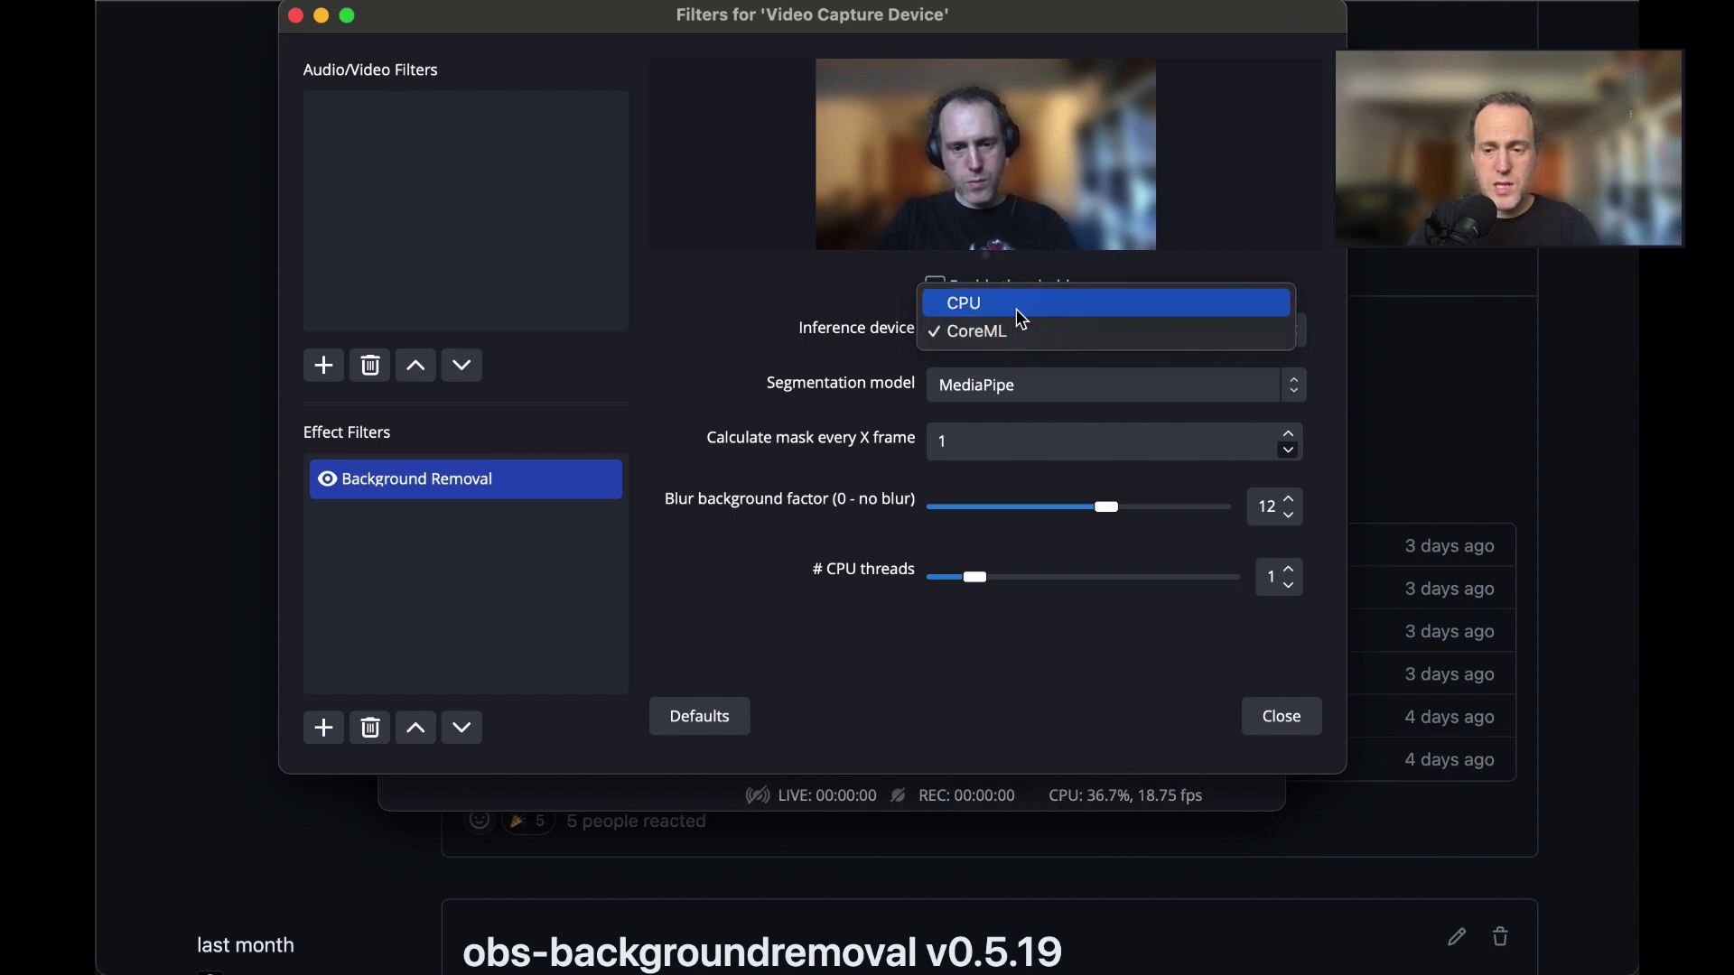
click(1022, 311)
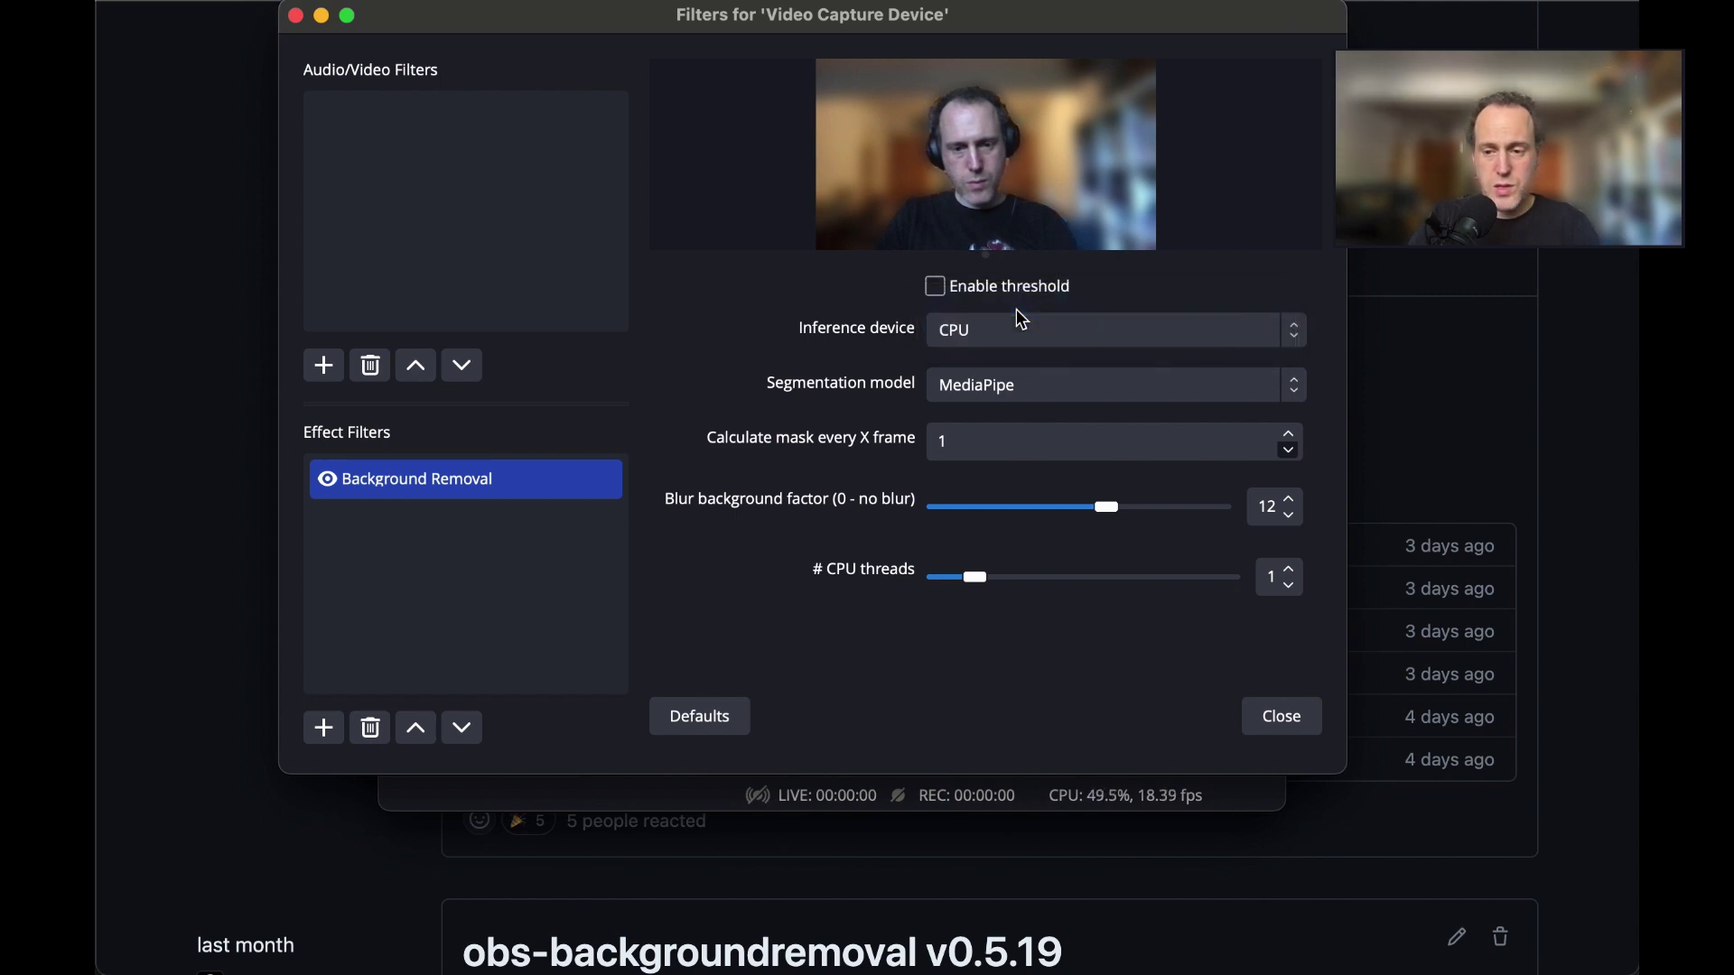